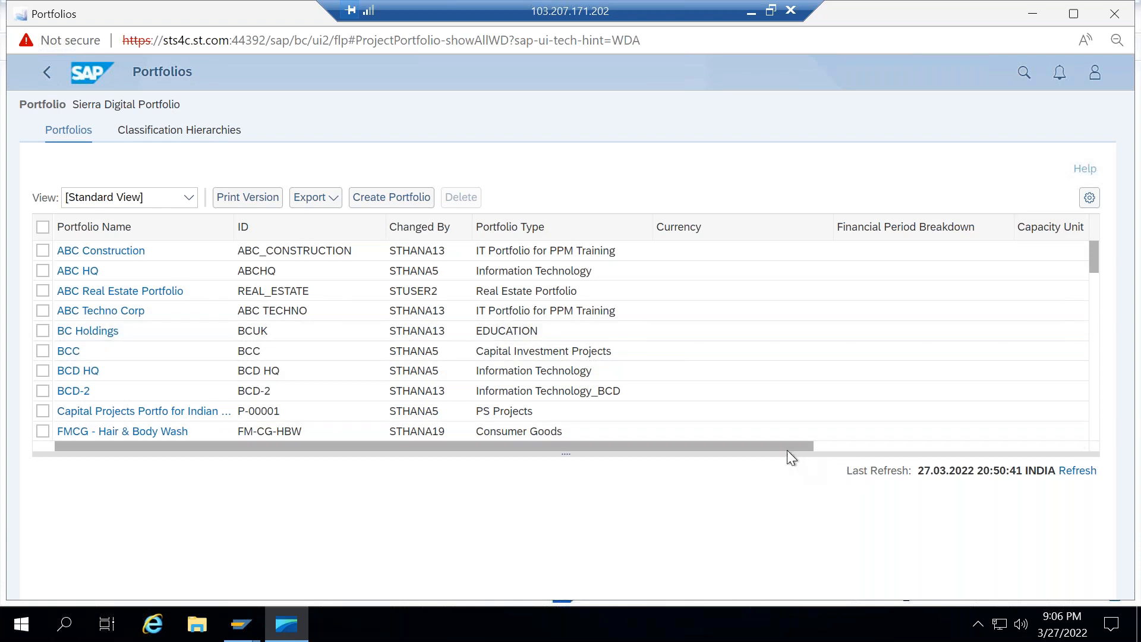
Examine the remaining columns of the portfolio list, including status and capacity details
left_click(1003, 445)
left_click(1058, 444)
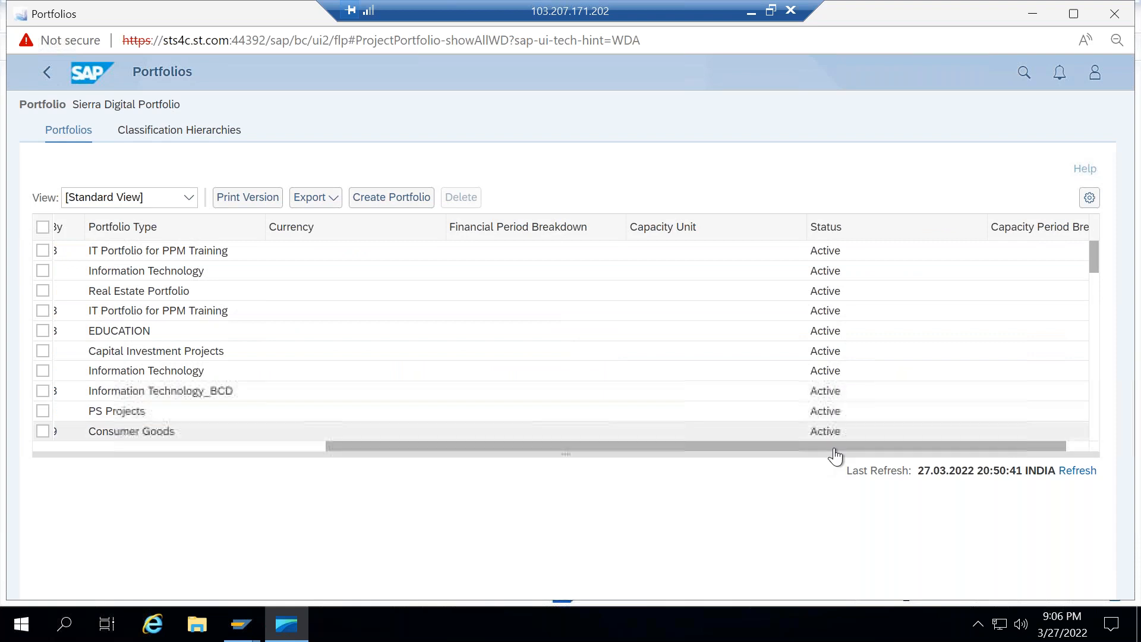
left_click_drag(1004, 449, 1037, 447)
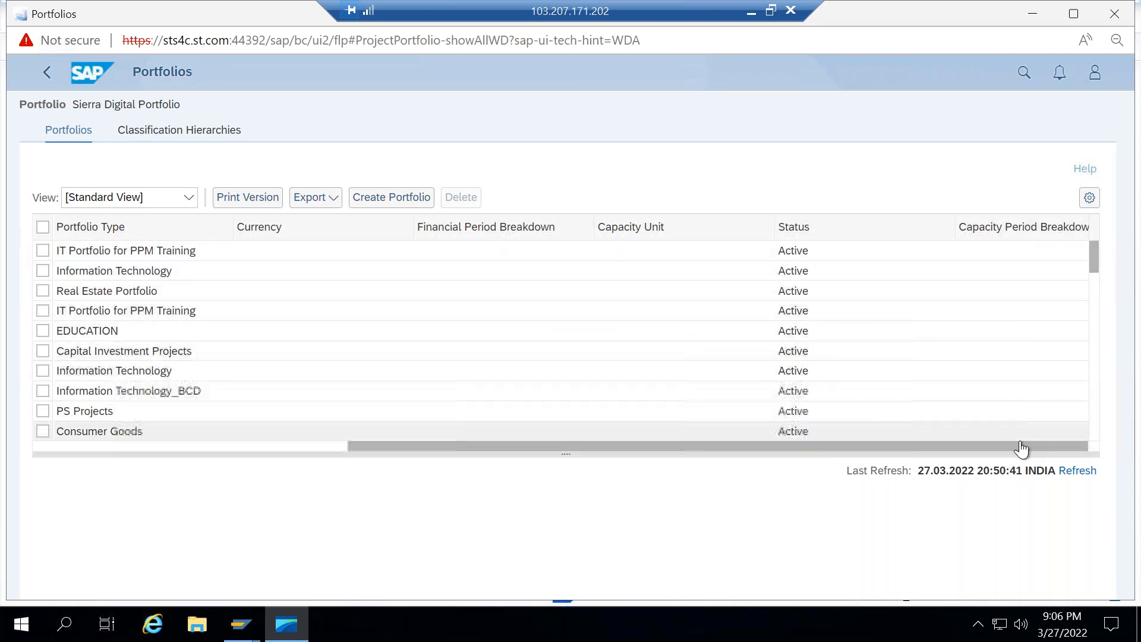
left_click_drag(824, 446, 198, 461)
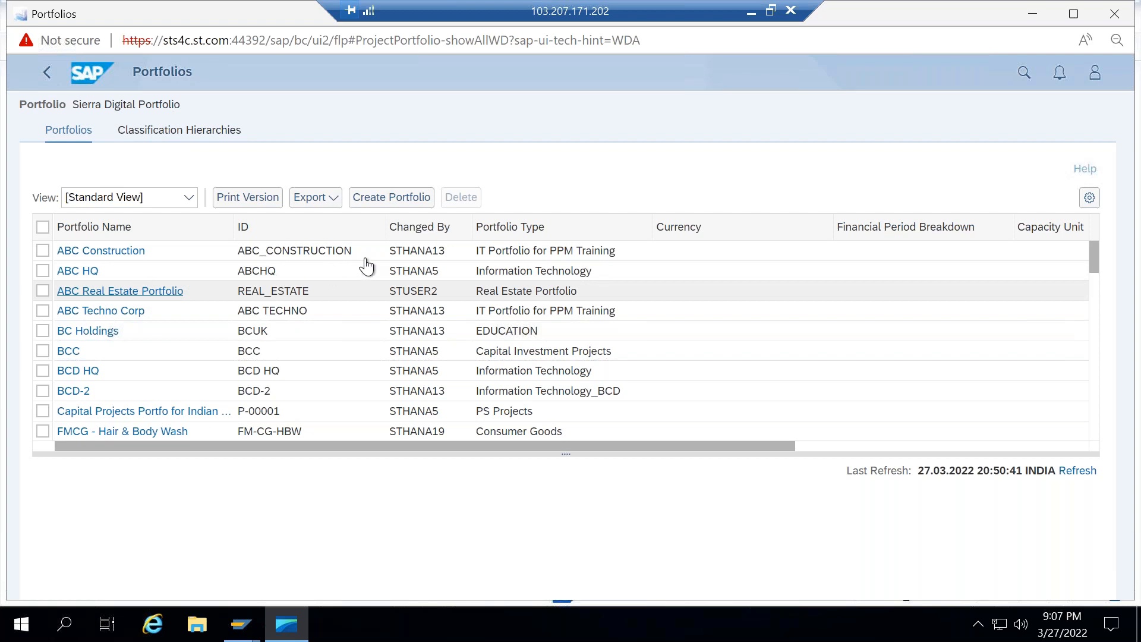
Start creating a new portfolio of the type Real Estate Portfolio
left_click(404, 203)
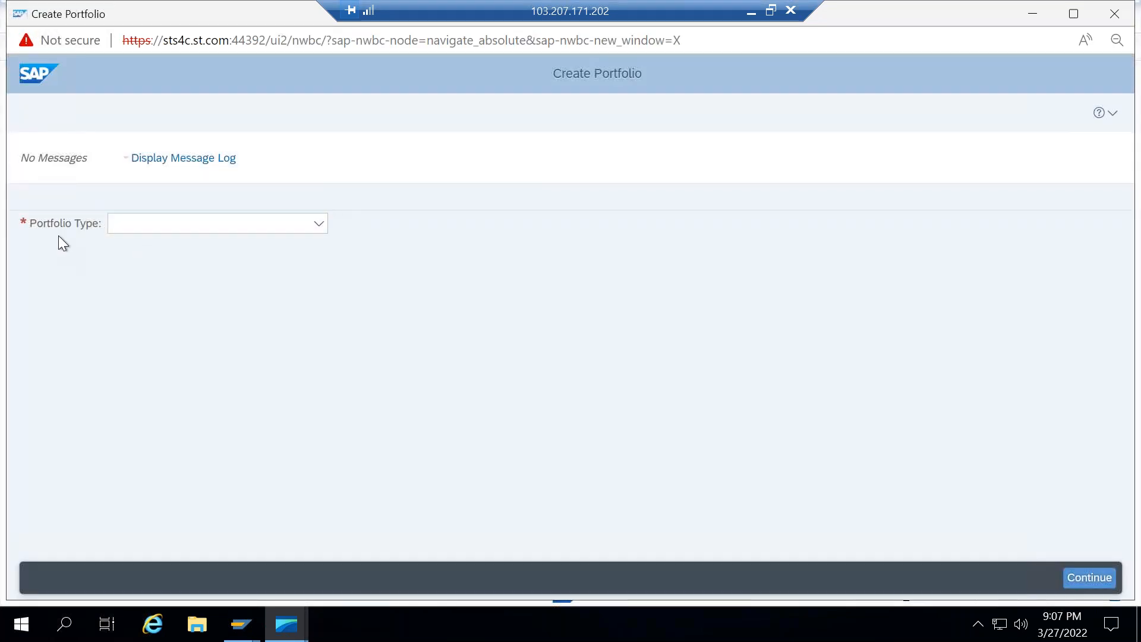
left_click(319, 224)
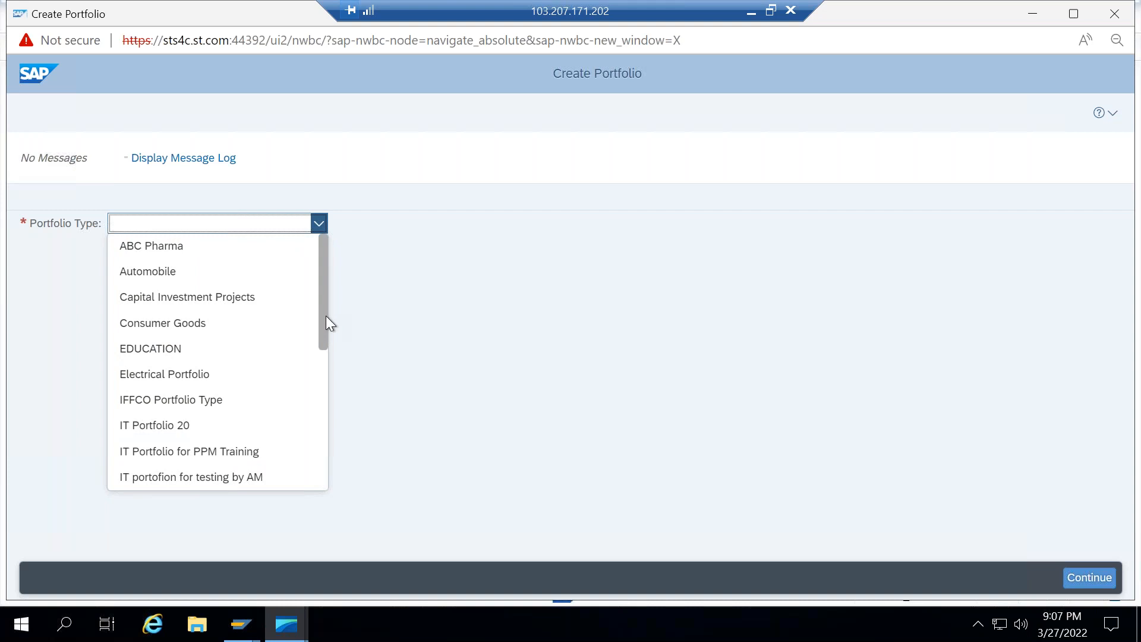
scroll(326, 333, "down", 3)
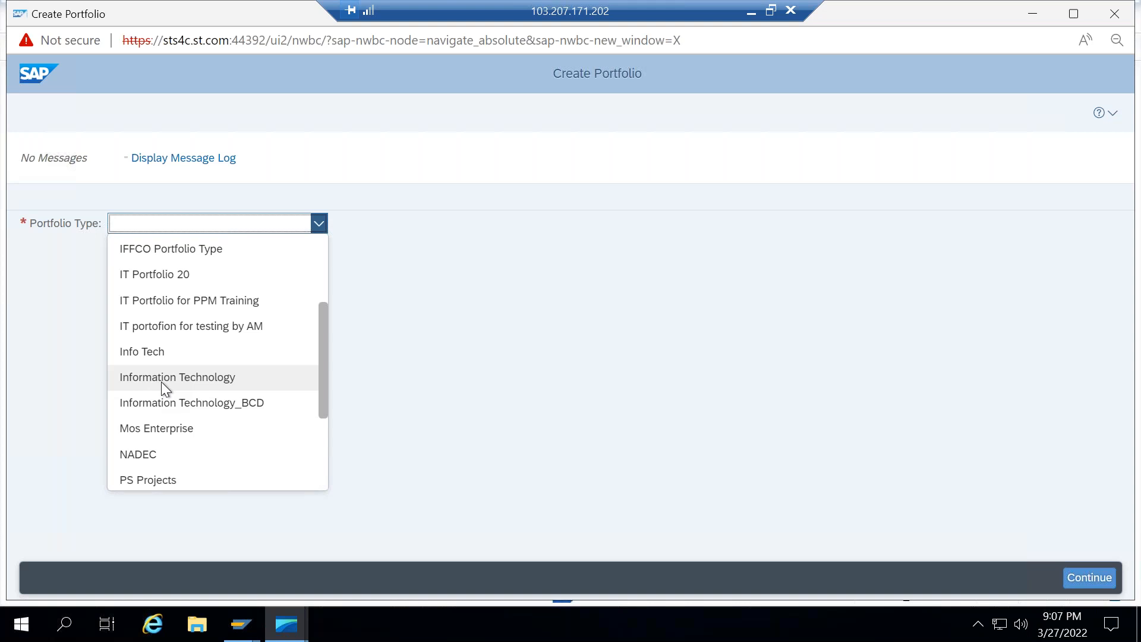
scroll(204, 378, "down", 2)
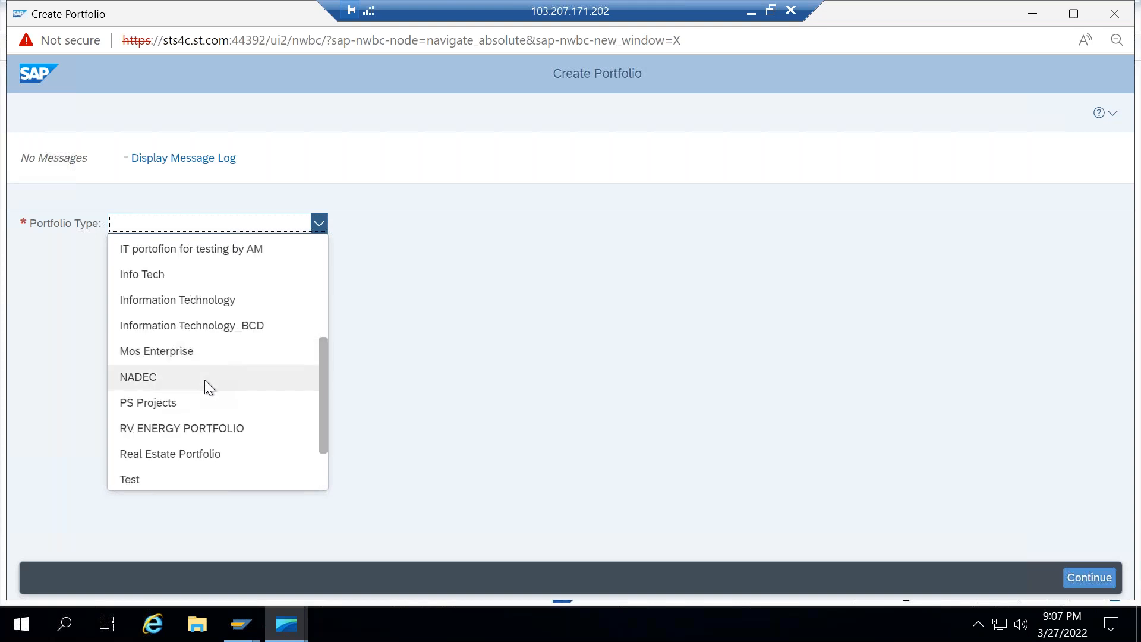
scroll(204, 380, "down", 1)
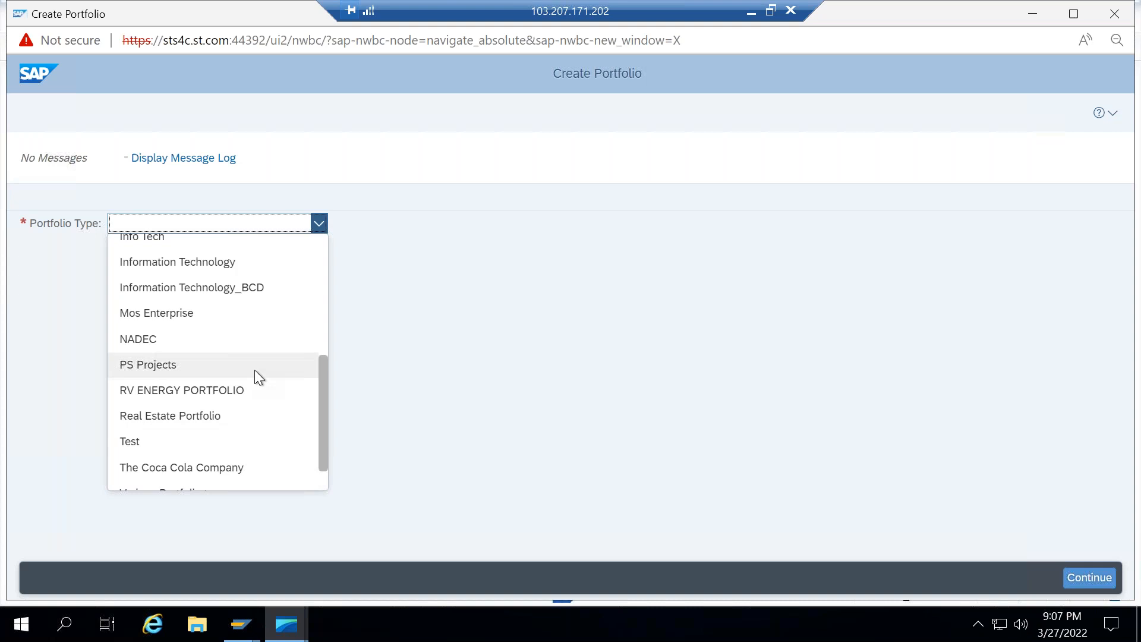
scroll(254, 370, "up", 4)
scroll(254, 370, "up", 2)
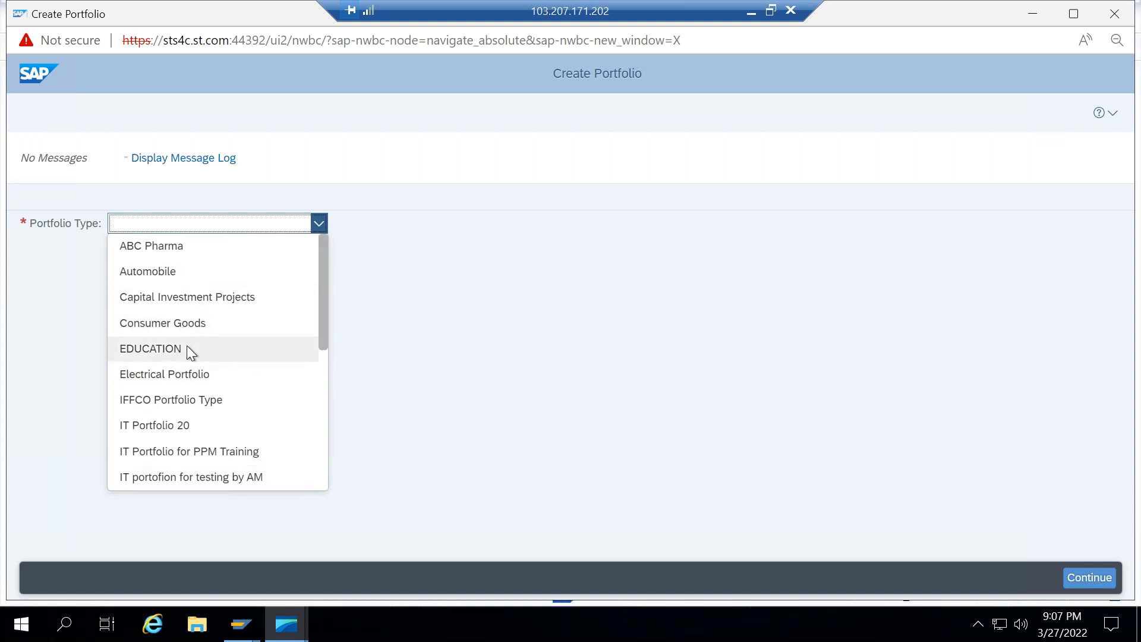
scroll(187, 344, "down", 3)
scroll(187, 346, "down", 3)
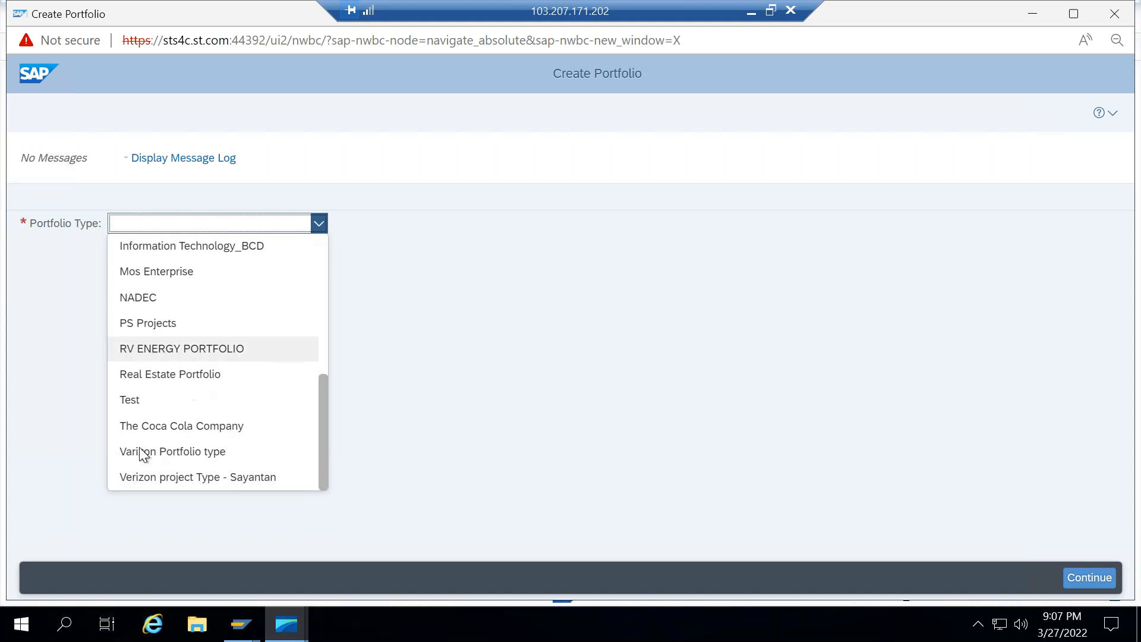
left_click(158, 374)
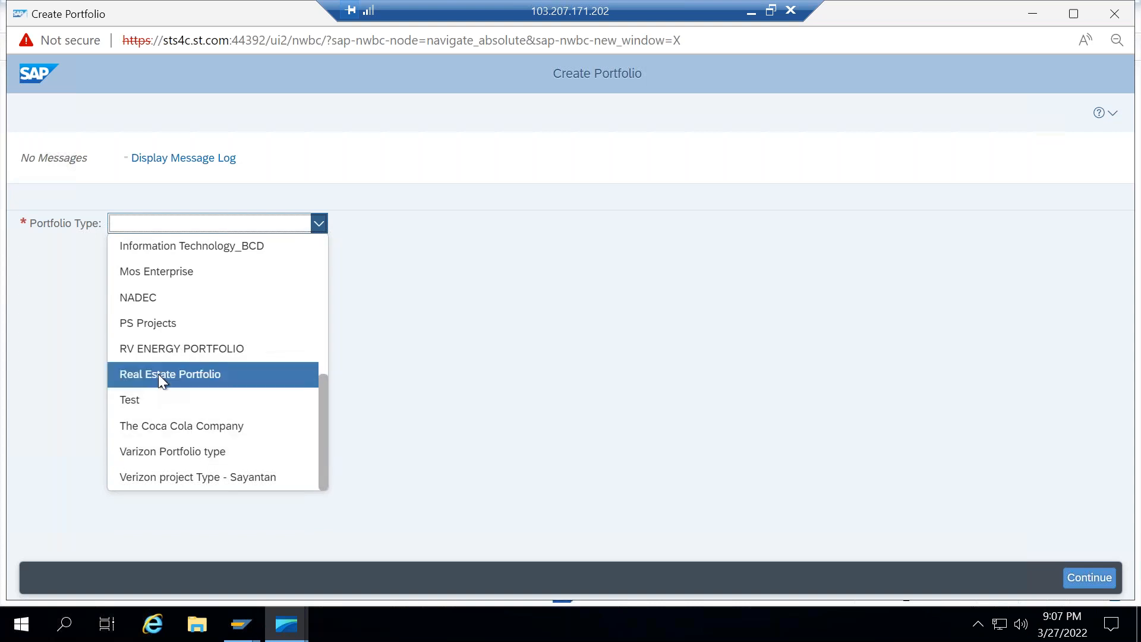
left_click(1077, 580)
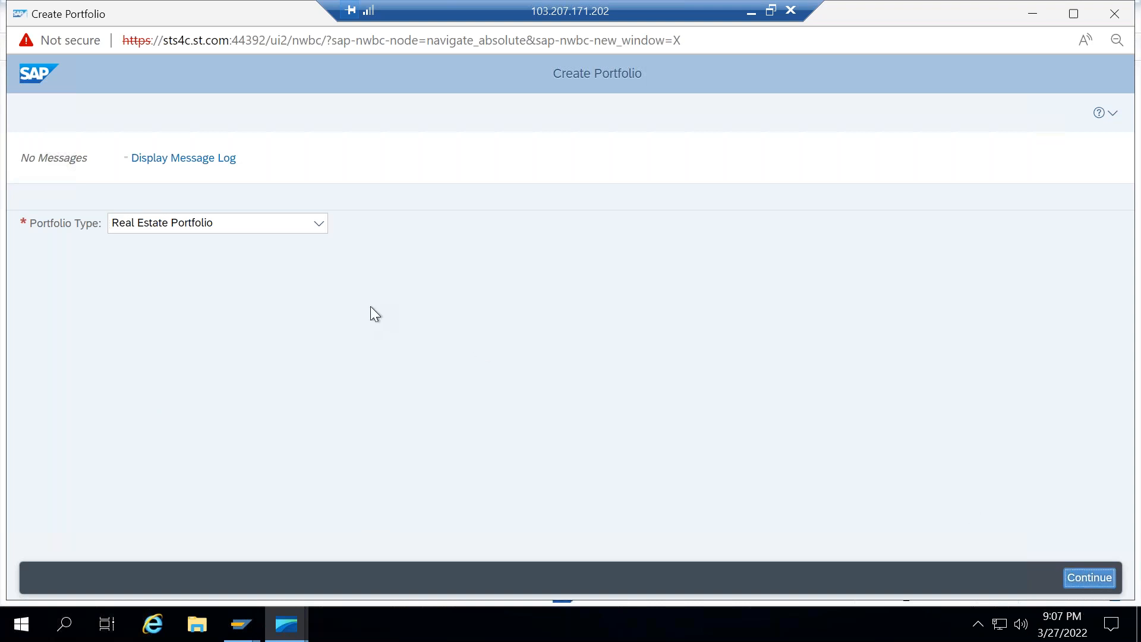
Name the new portfolio Godrej Group
left_click(364, 285)
type("Godra")
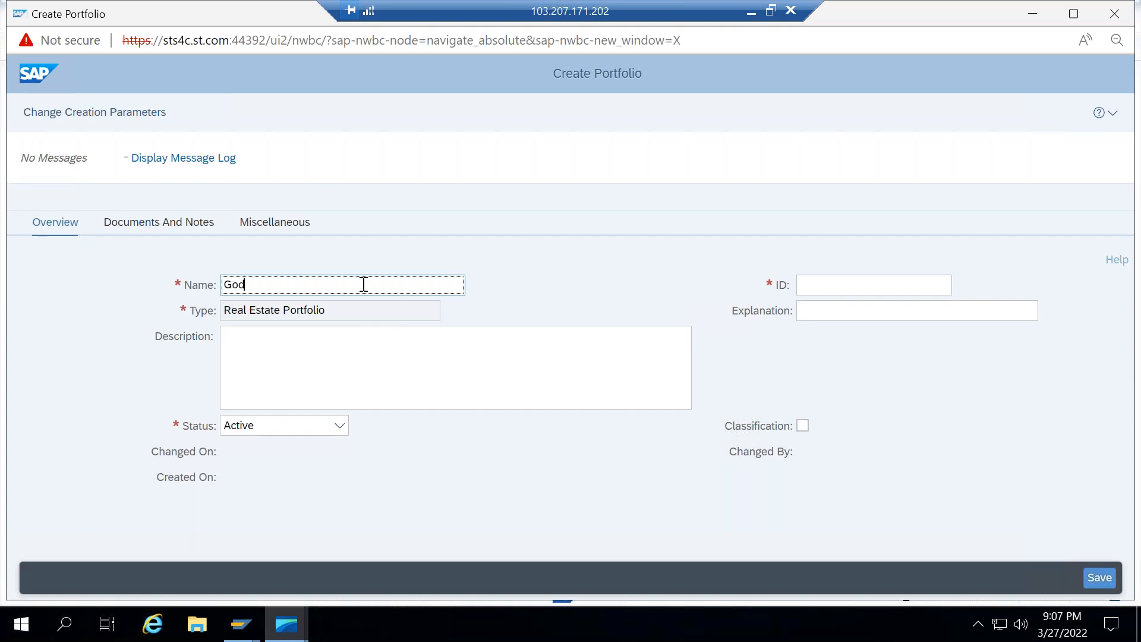
key("BackSpace")
type("ej ")
type("Pro")
key("BackSpace")
key("BackSpace")
key("BackSpace")
type("Groip")
key("BackSpace")
key("BackSpace")
type("up o")
key("BackSpace")
Set the new portfolio's ID to Godrej
key("Tab")
type("Godrea")
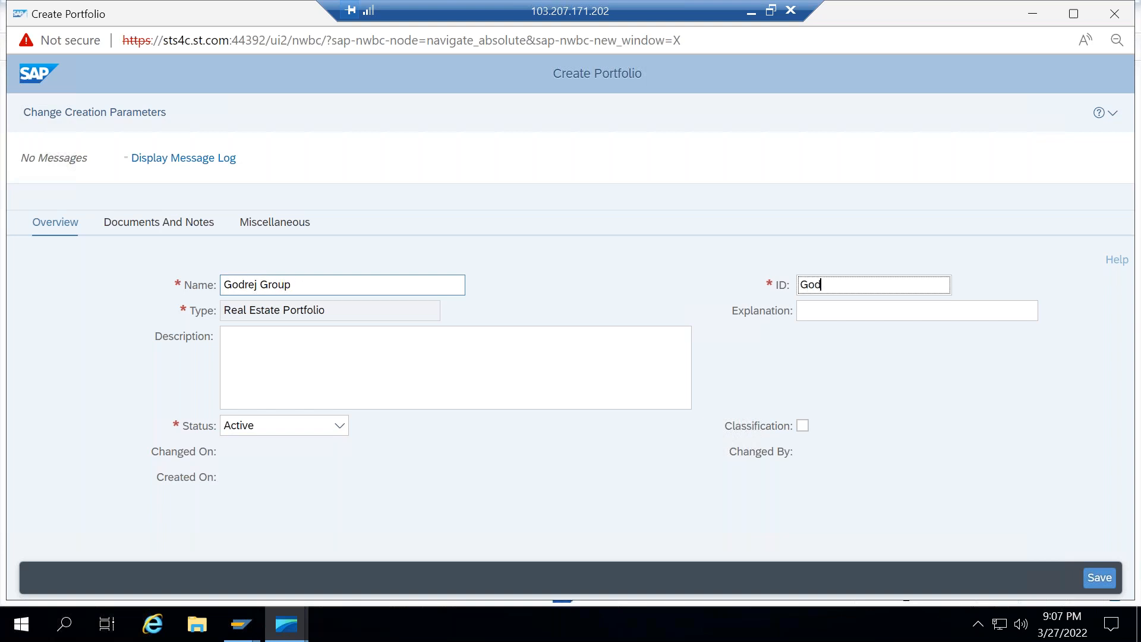
type("j")
key("BackSpace")
key("BackSpace")
key("BackSpace")
type("ej")
Describe the portfolio as "Godrej Group of companies" and save it
left_click(273, 359)
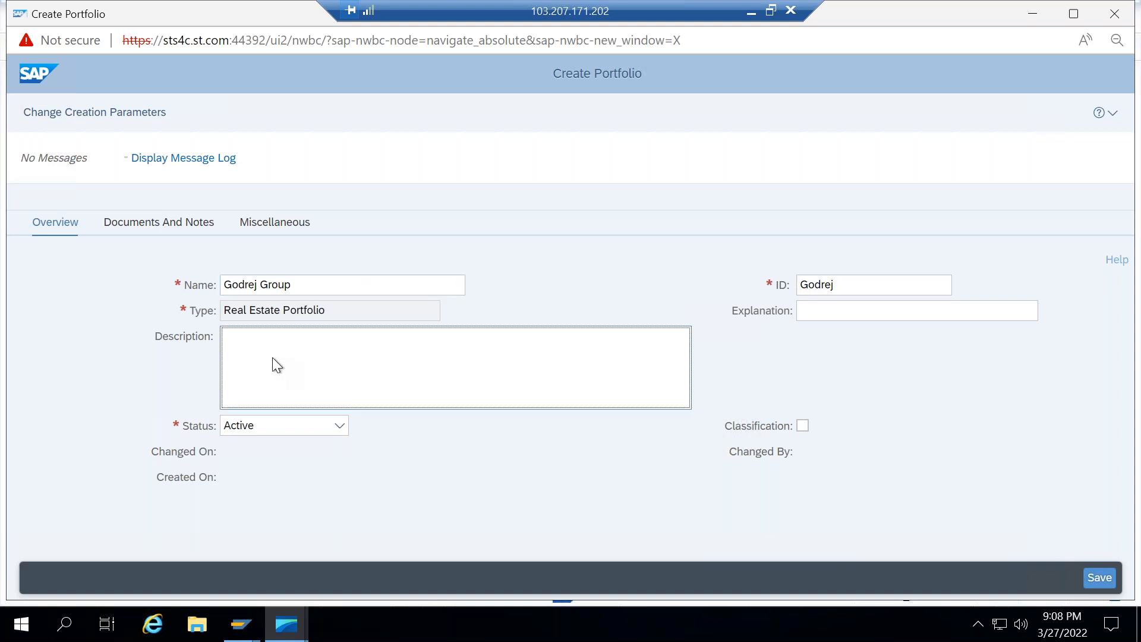
type("Godrej Group of companies")
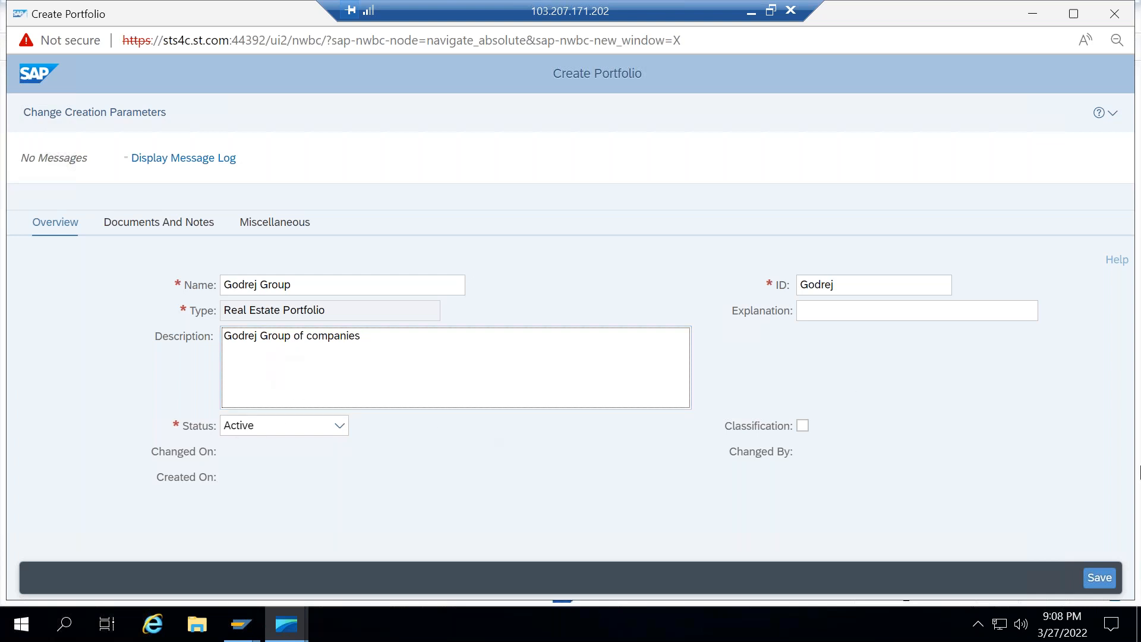
left_click(1101, 577)
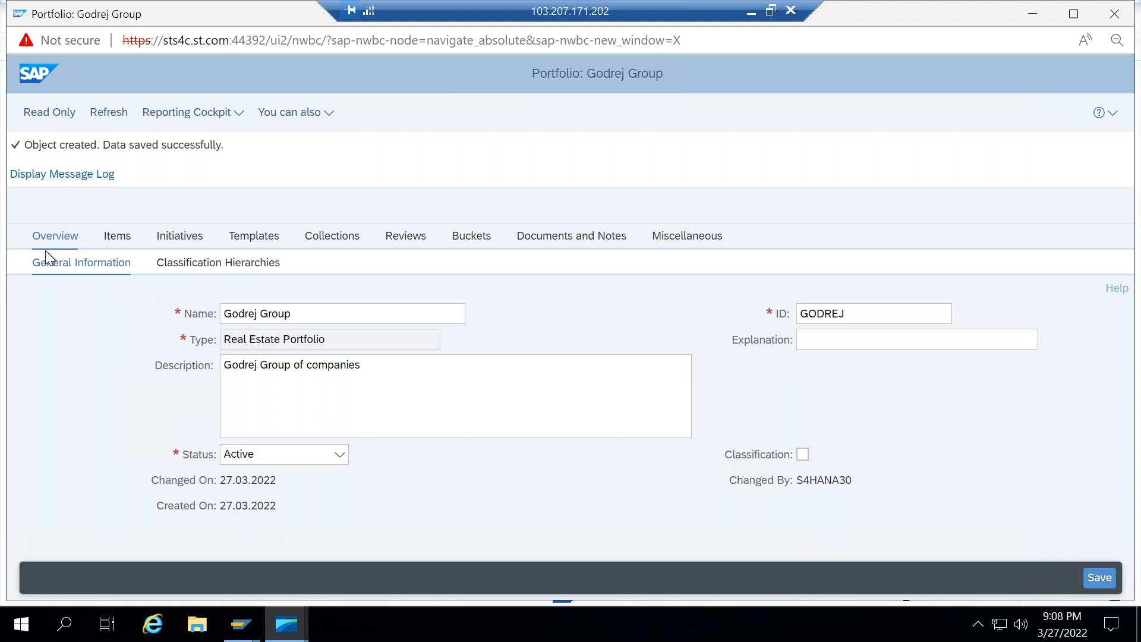
Review the portfolio's items and its initiative lists: active, proposals, escalations, inactive and released
left_click(115, 241)
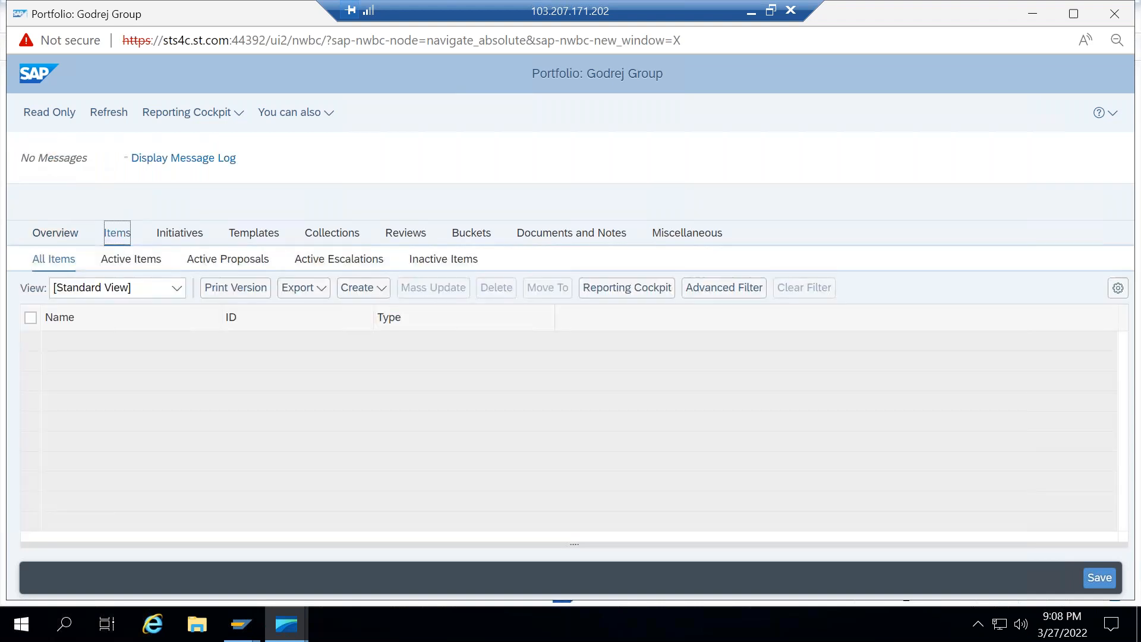
left_click(192, 237)
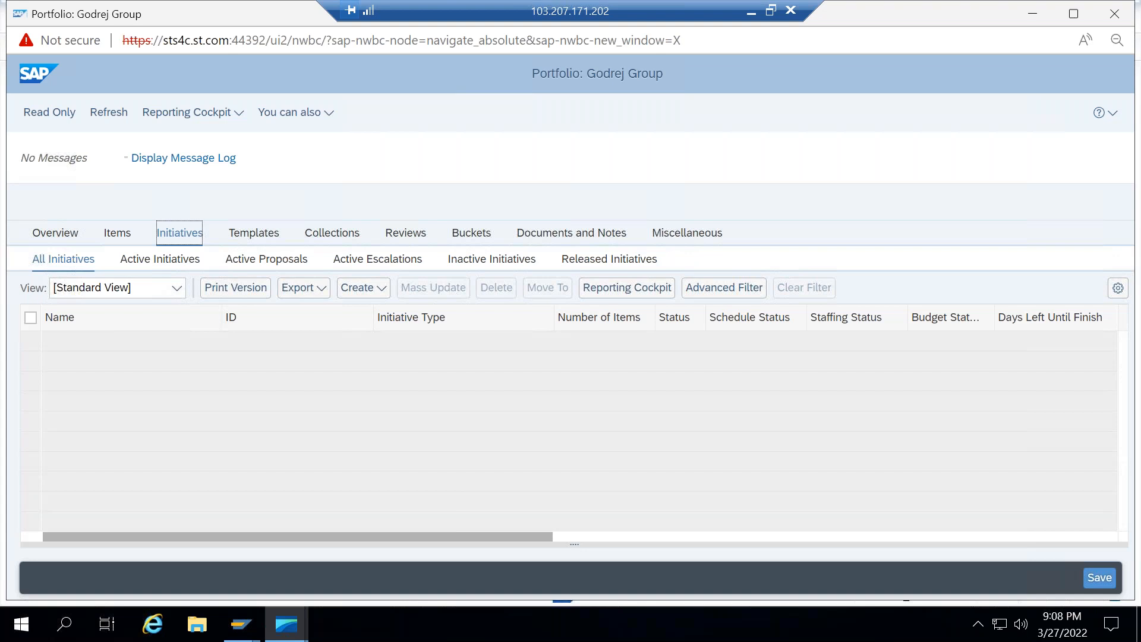
left_click(147, 257)
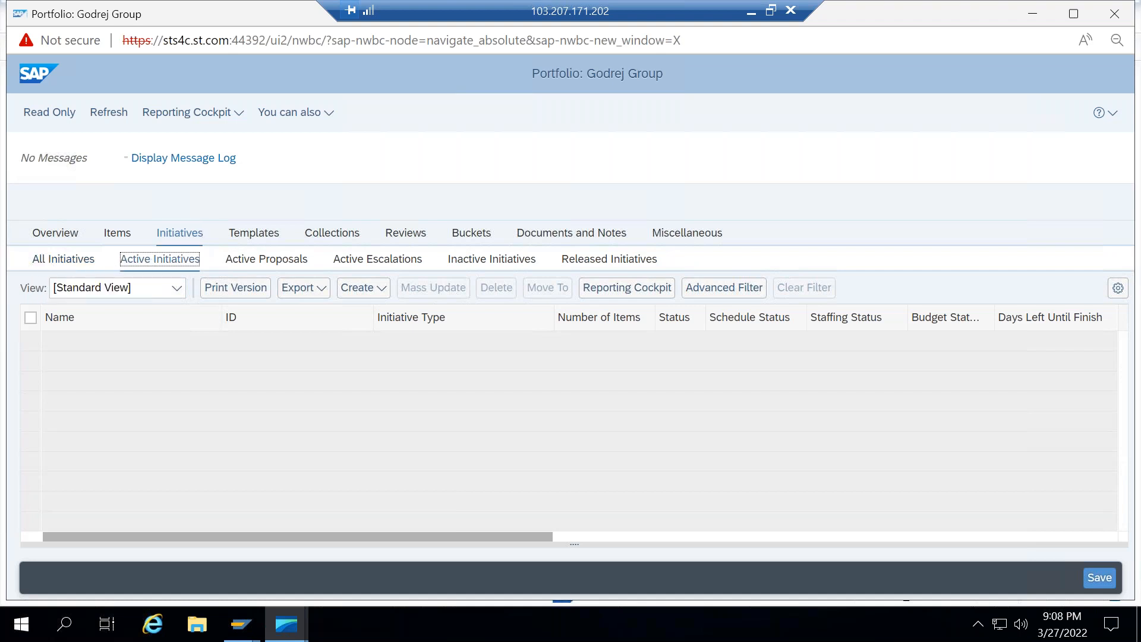
left_click(276, 261)
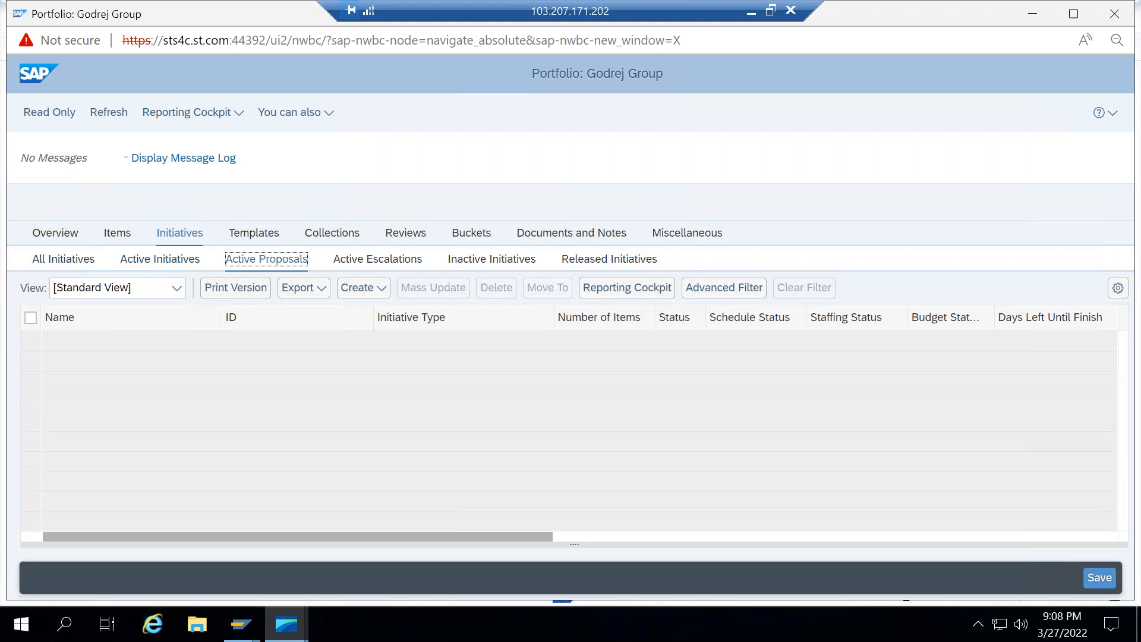
left_click(372, 265)
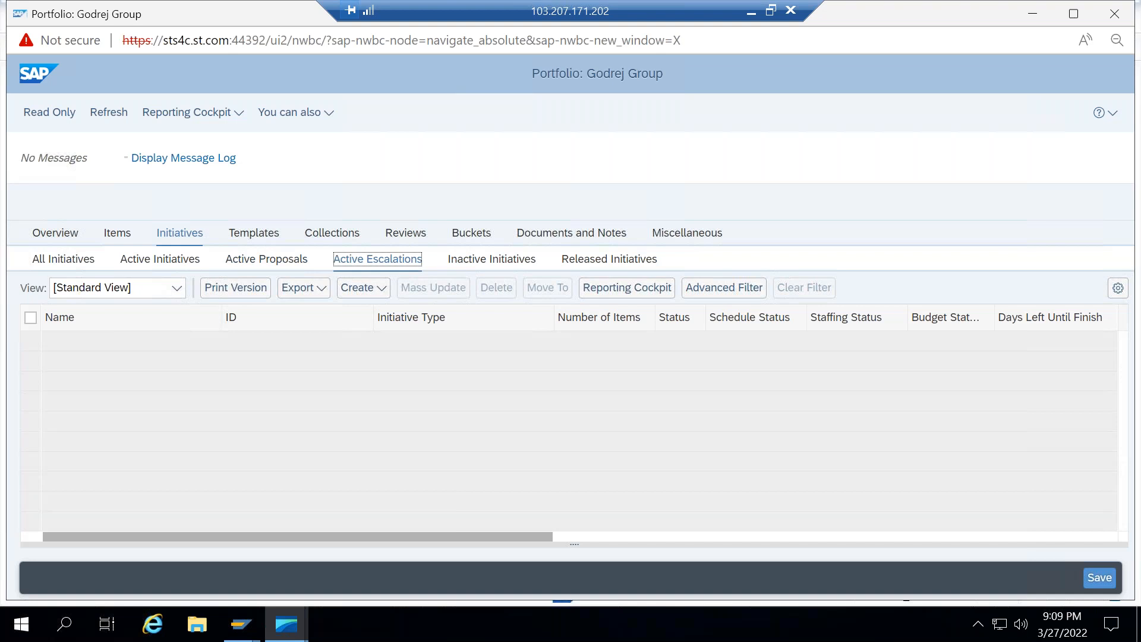
left_click(482, 258)
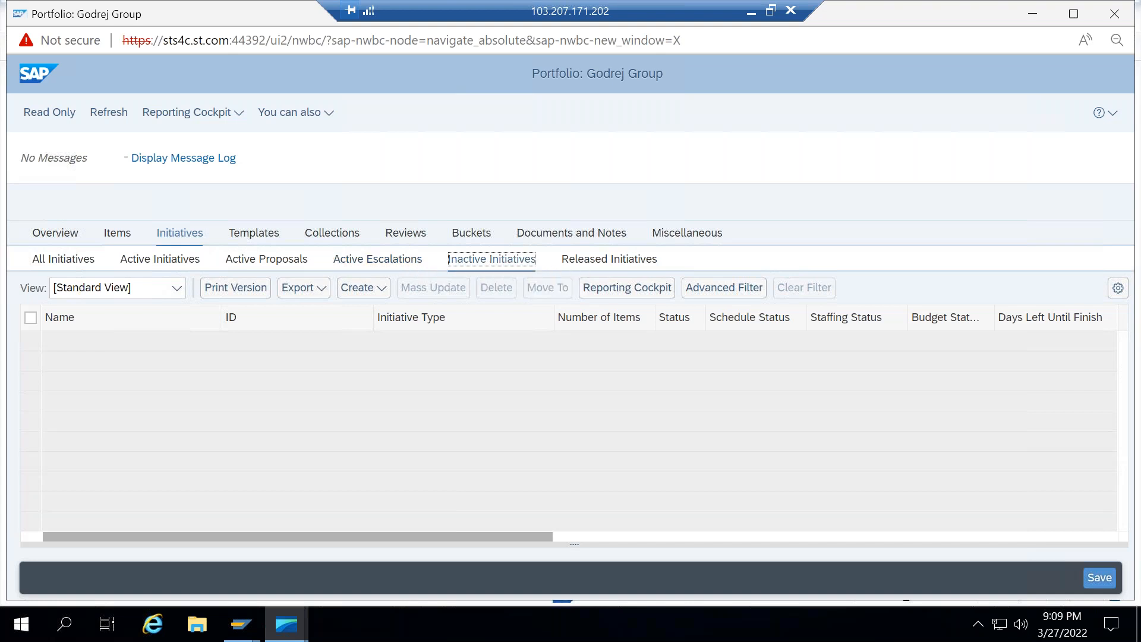
left_click(605, 265)
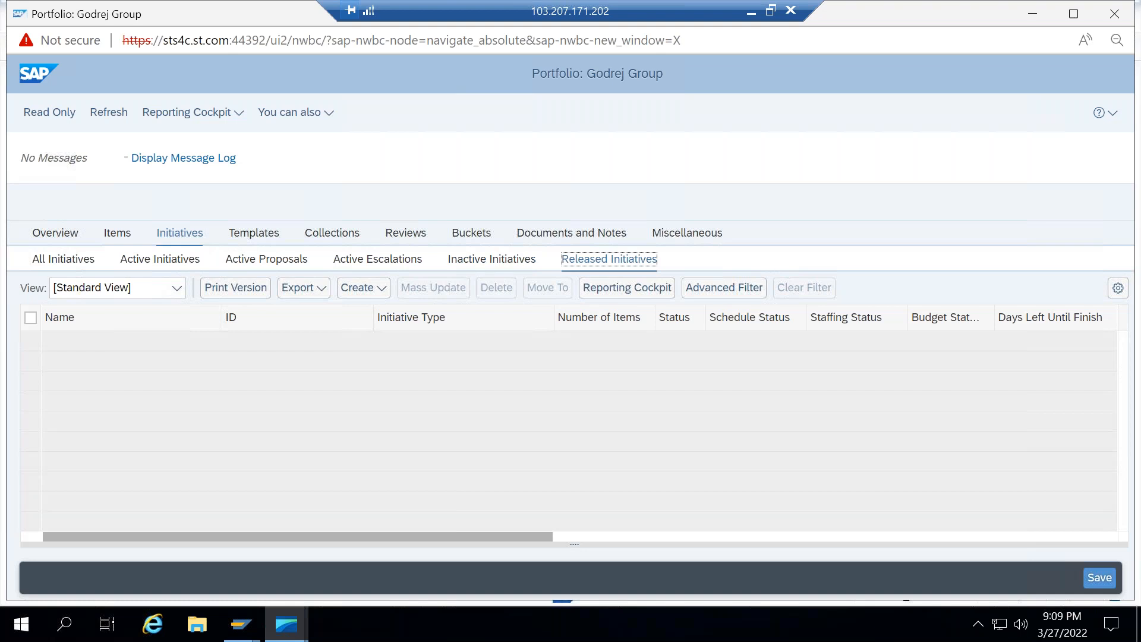
left_click(372, 265)
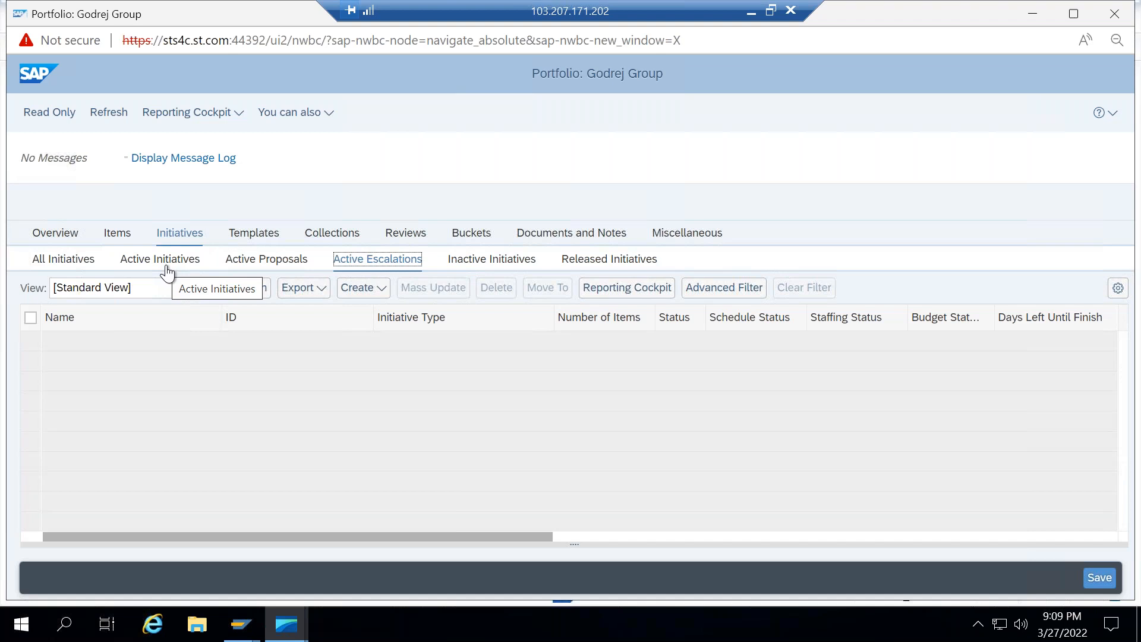
Look through the portfolio's templates, collections, reviews and buckets
left_click(267, 234)
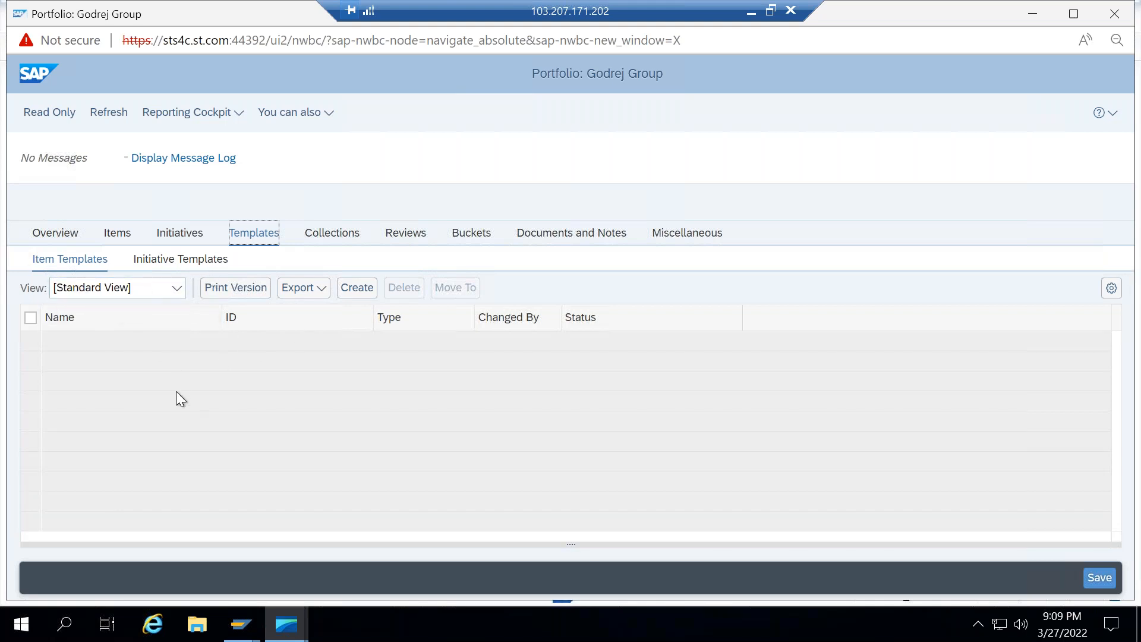
left_click(332, 233)
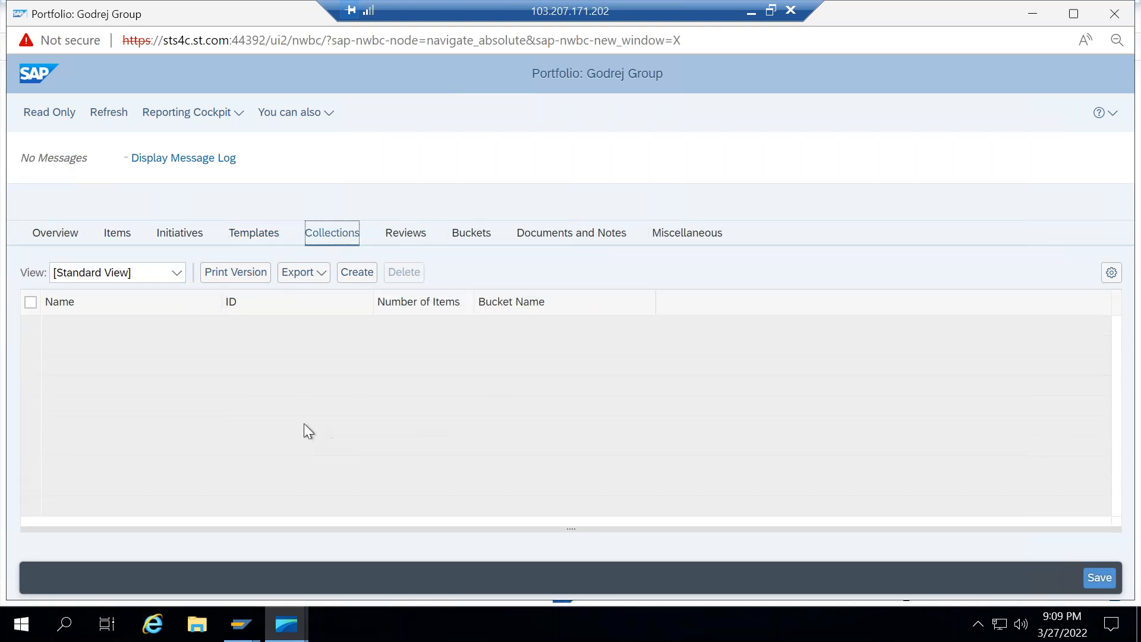
left_click(404, 236)
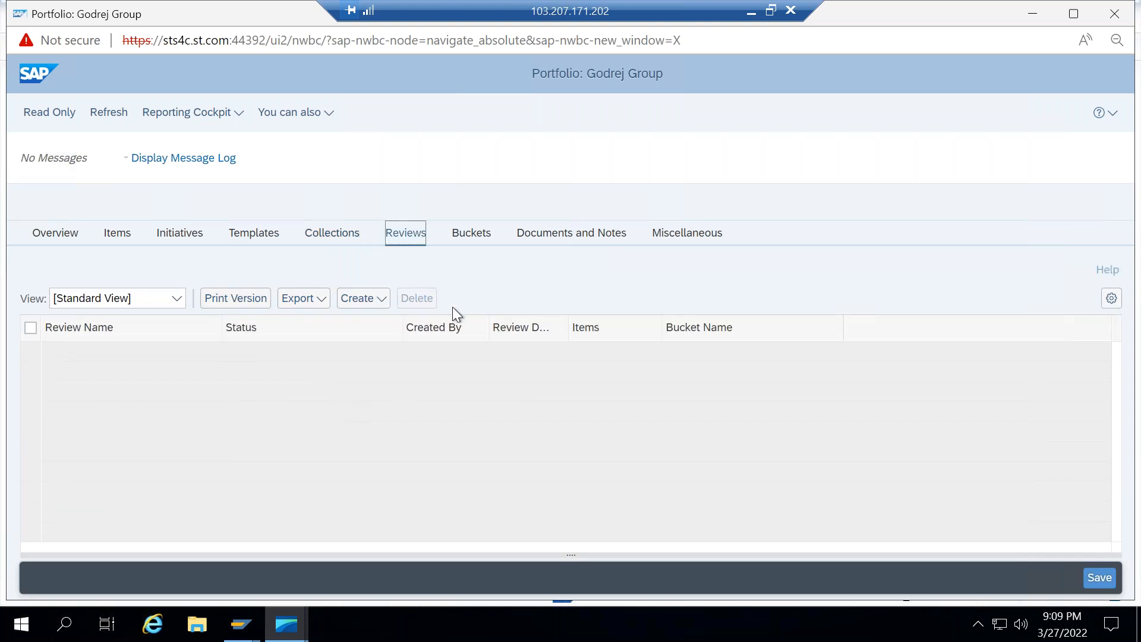
left_click(471, 238)
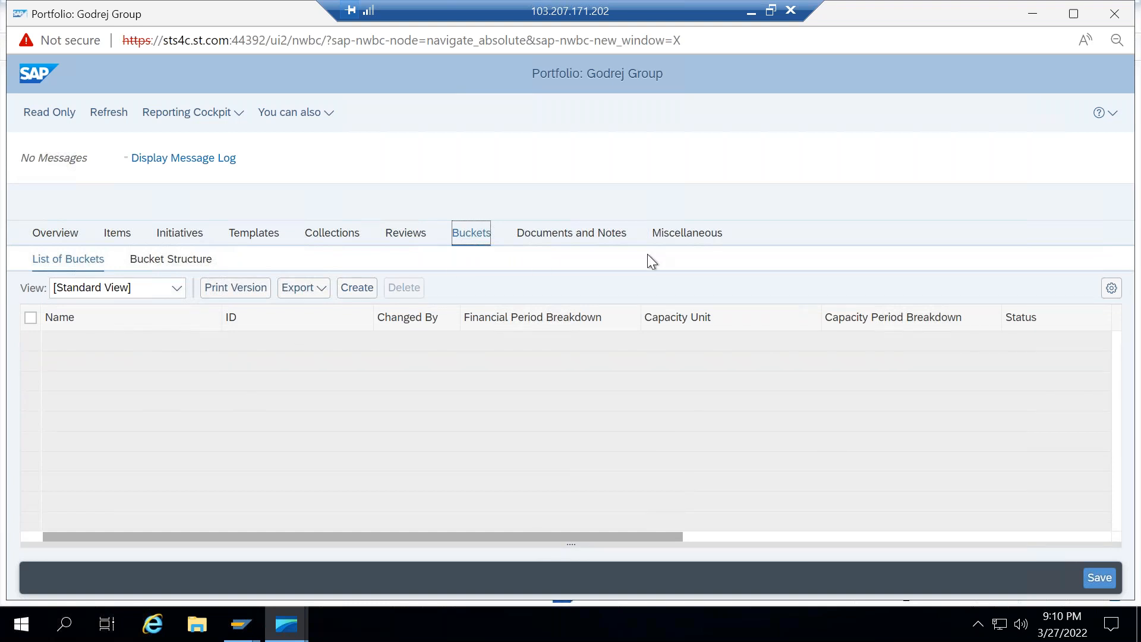
Begin a new document in the portfolio's Godrej Group folder and choose the Testing Word file from the desktop
left_click(586, 237)
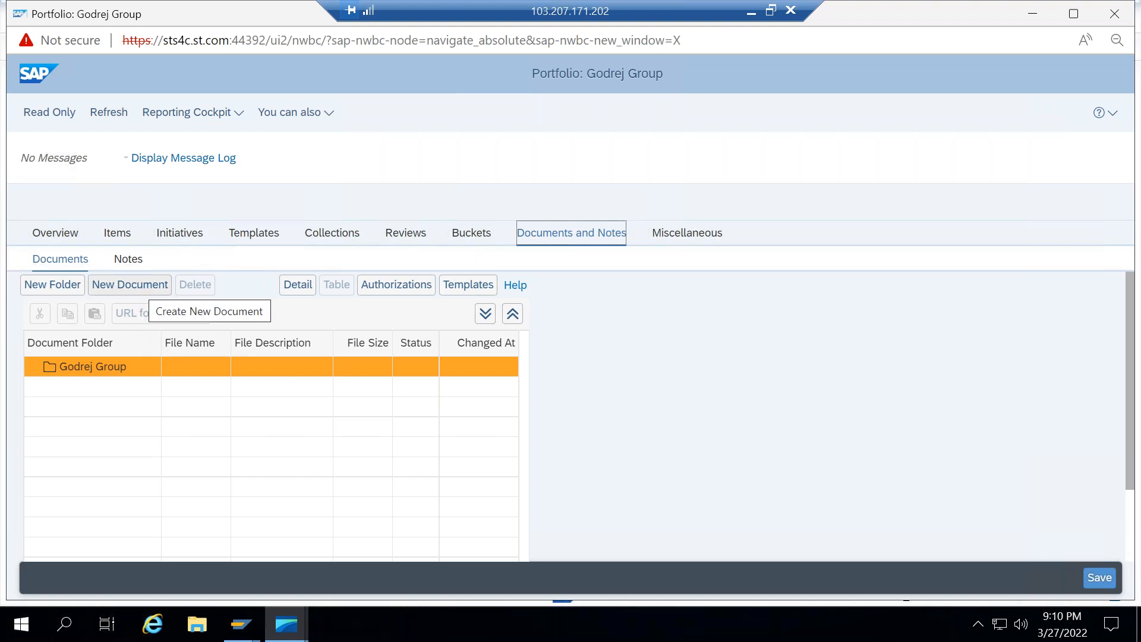
left_click(137, 288)
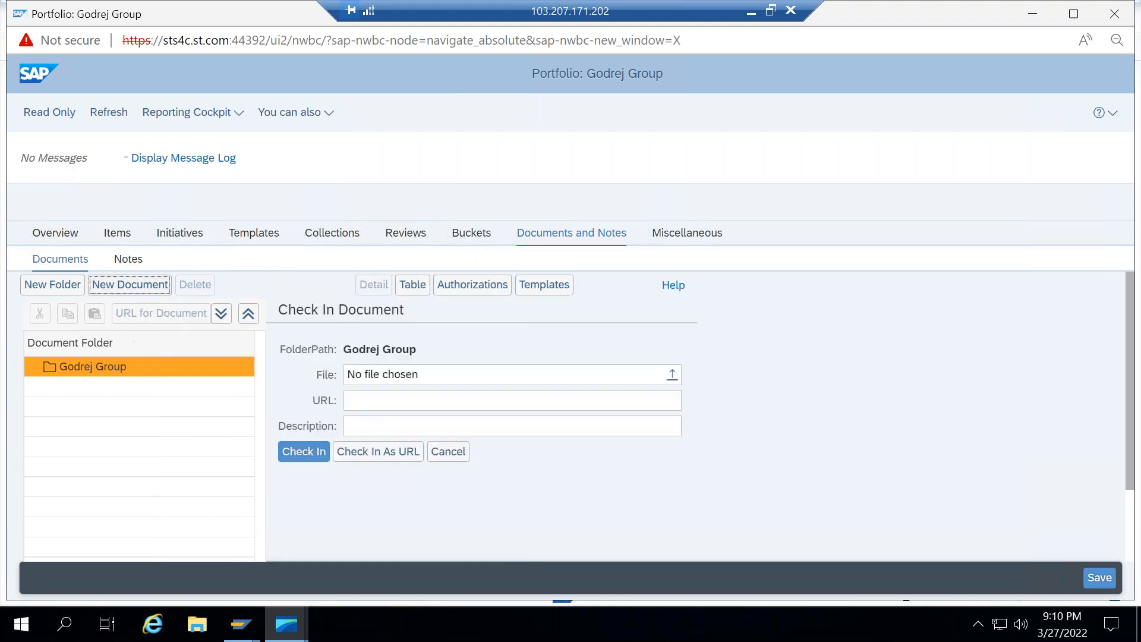
left_click(672, 375)
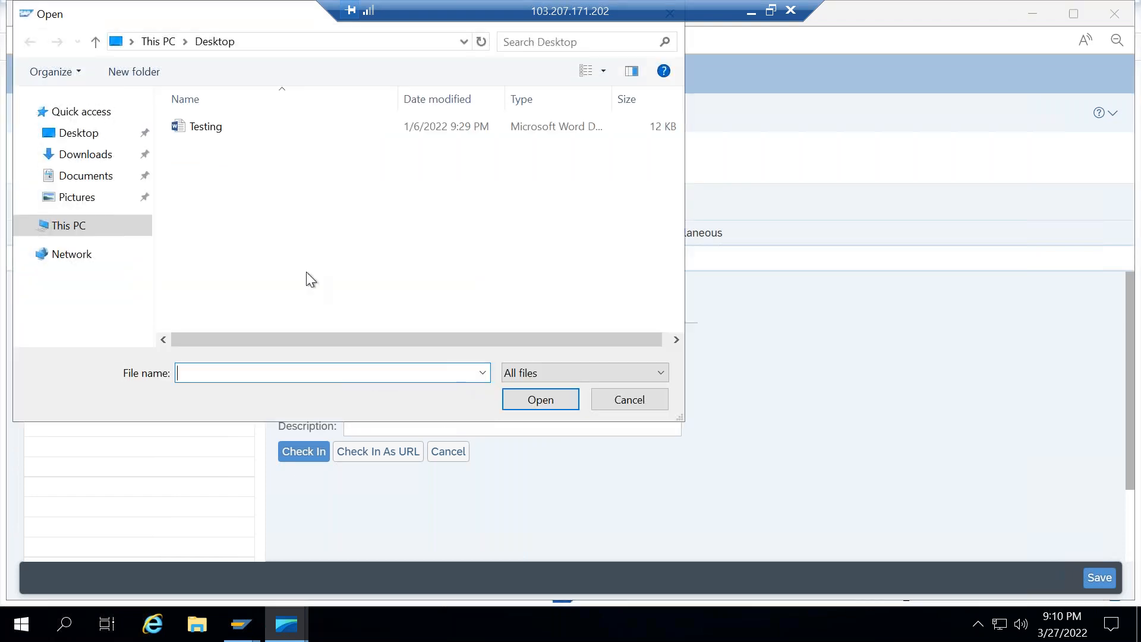
double_click(208, 132)
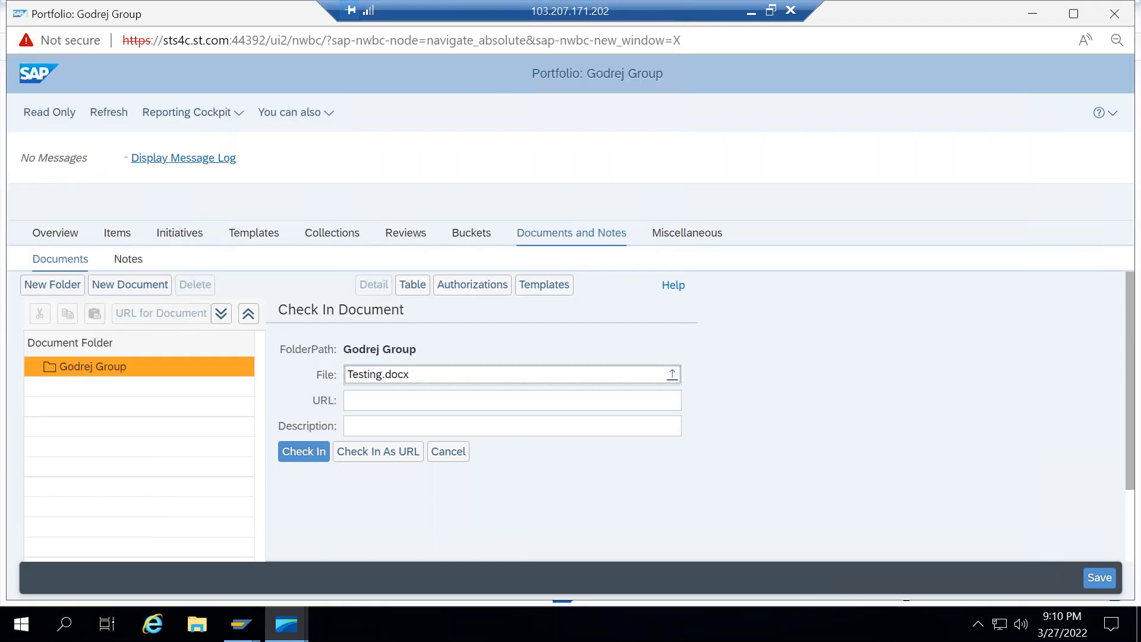
Enter "Portfolio Approval Document" as the document's URL, check in Testing.docx and save the portfolio
left_click(374, 400)
type("Approbval ")
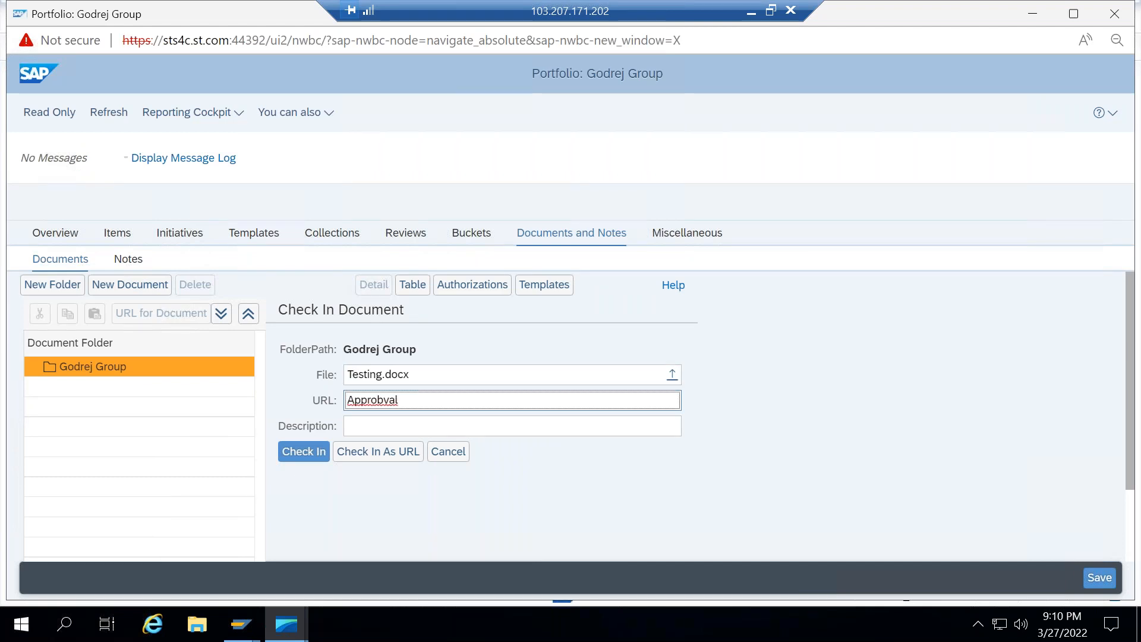
type("=")
key("BackSpace")
key("BackSpace")
key("BackSpace")
key("BackSpace")
key("BackSpace")
key("BackSpace")
key("BackSpace")
key("BackSpace")
key("BackSpace")
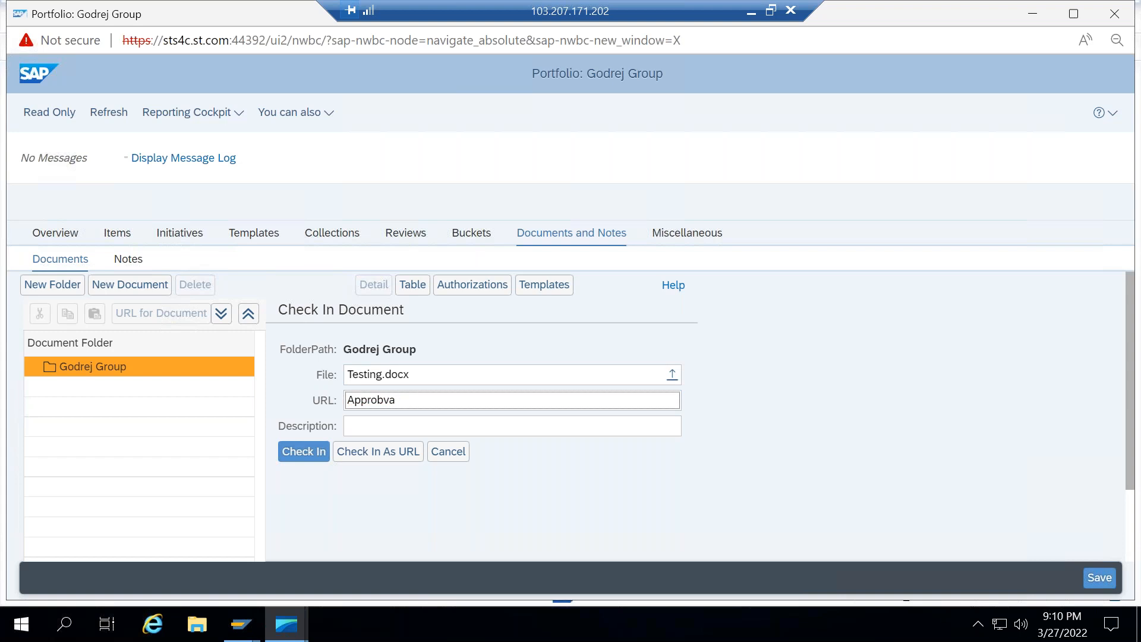
type("Portfolio Approval Document")
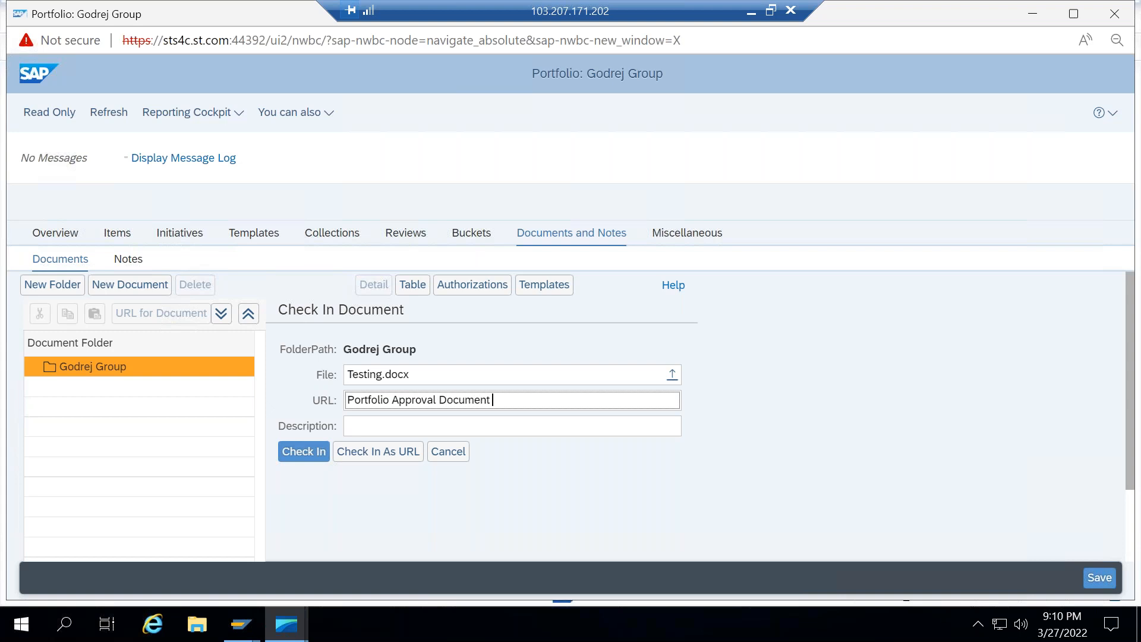
left_click(284, 452)
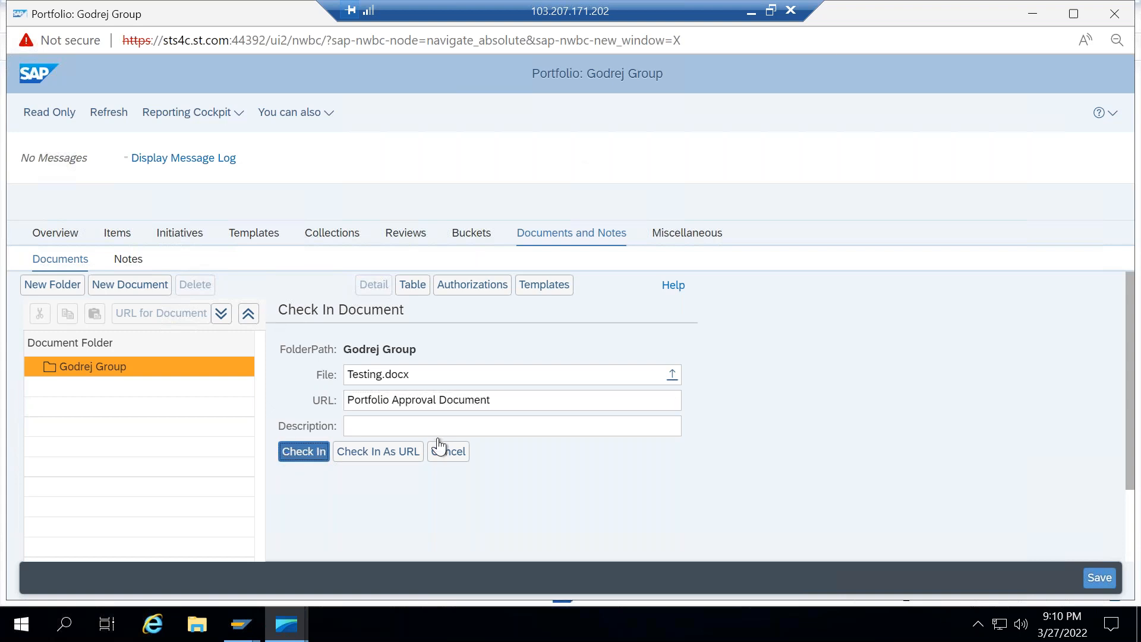
left_click(1097, 578)
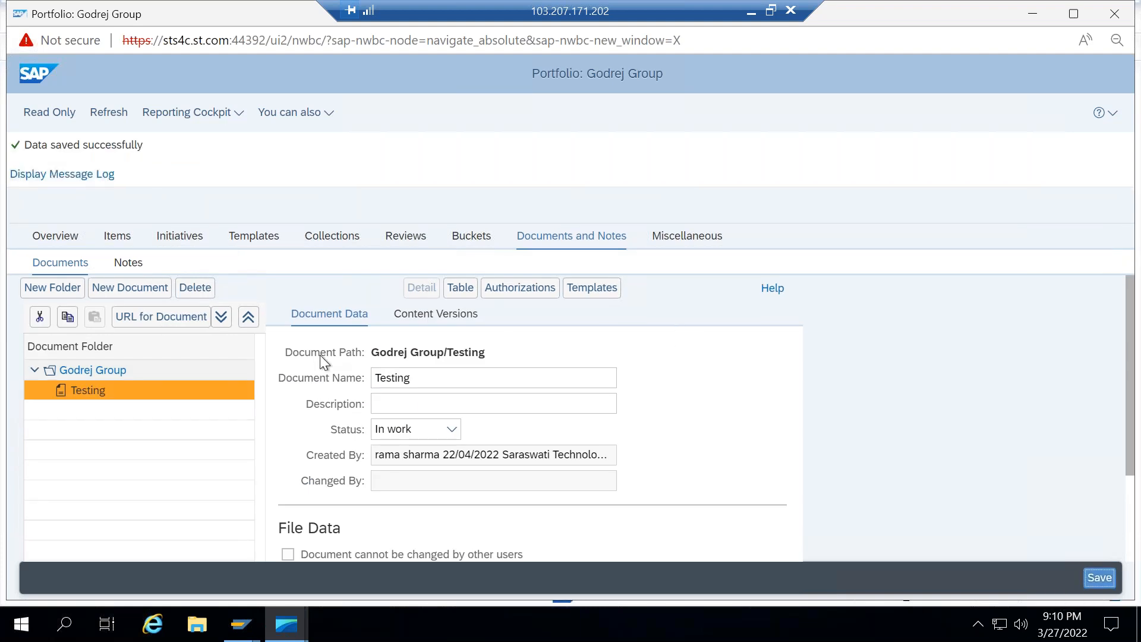
Look at the portfolio's user authorizations and the Project Management Office launchpad, and return to the Godrej Group portfolio
left_click(679, 233)
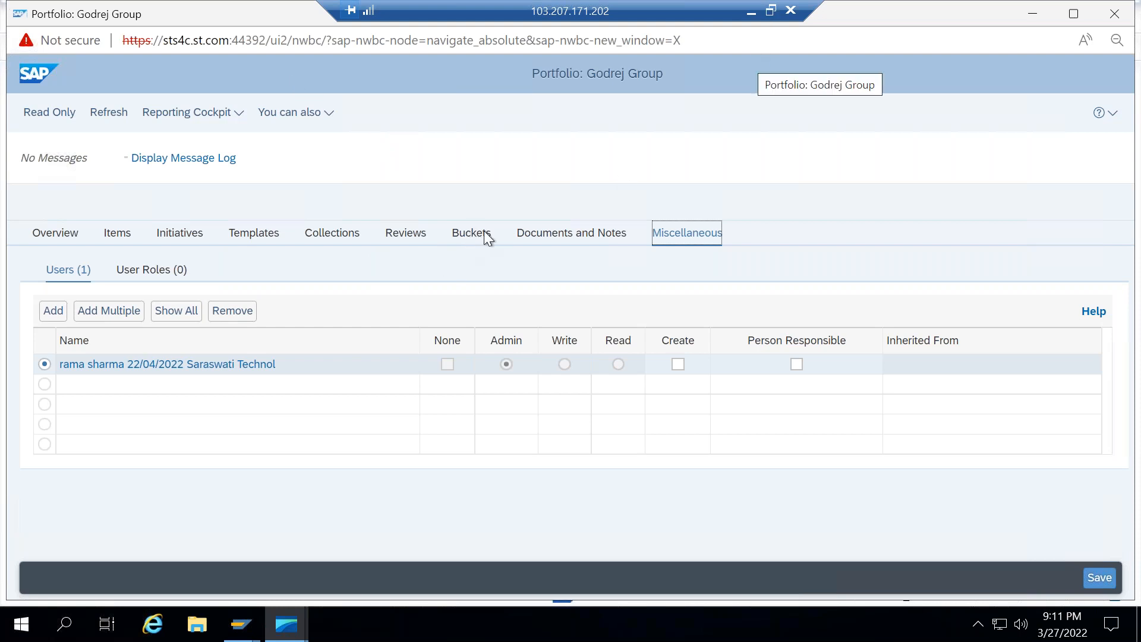
left_click(1032, 18)
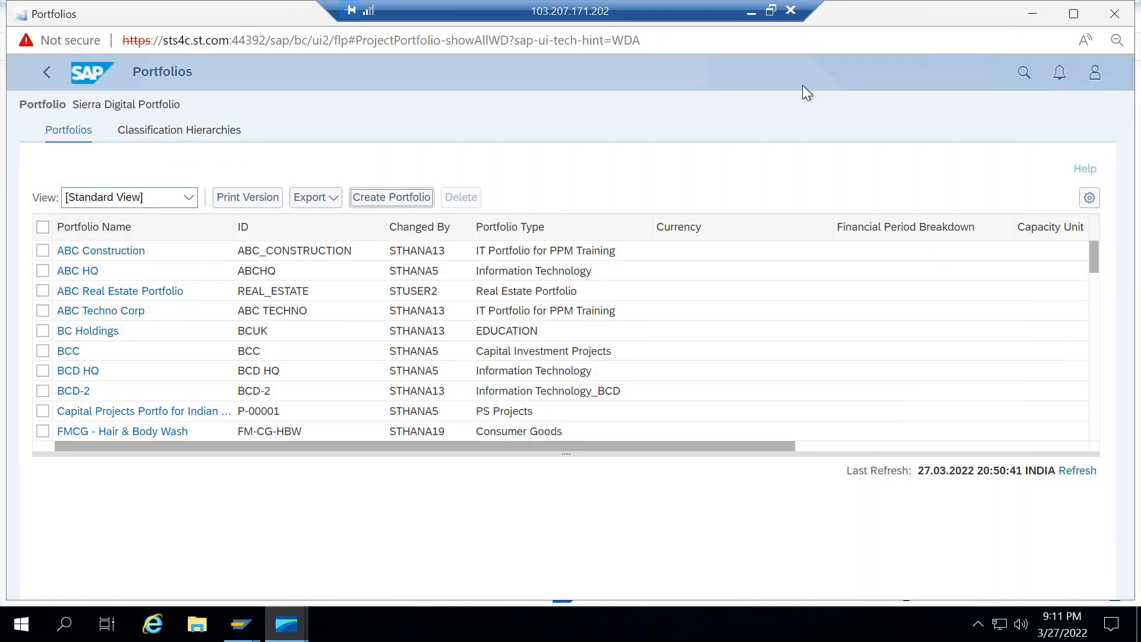
left_click(46, 76)
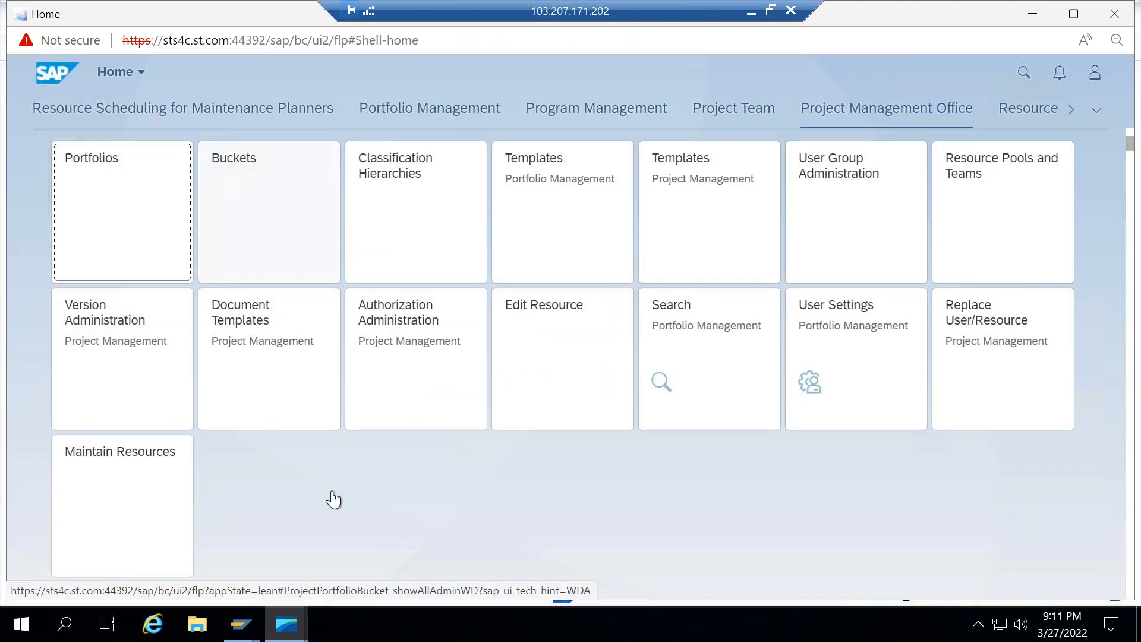
mouse_move(298, 630)
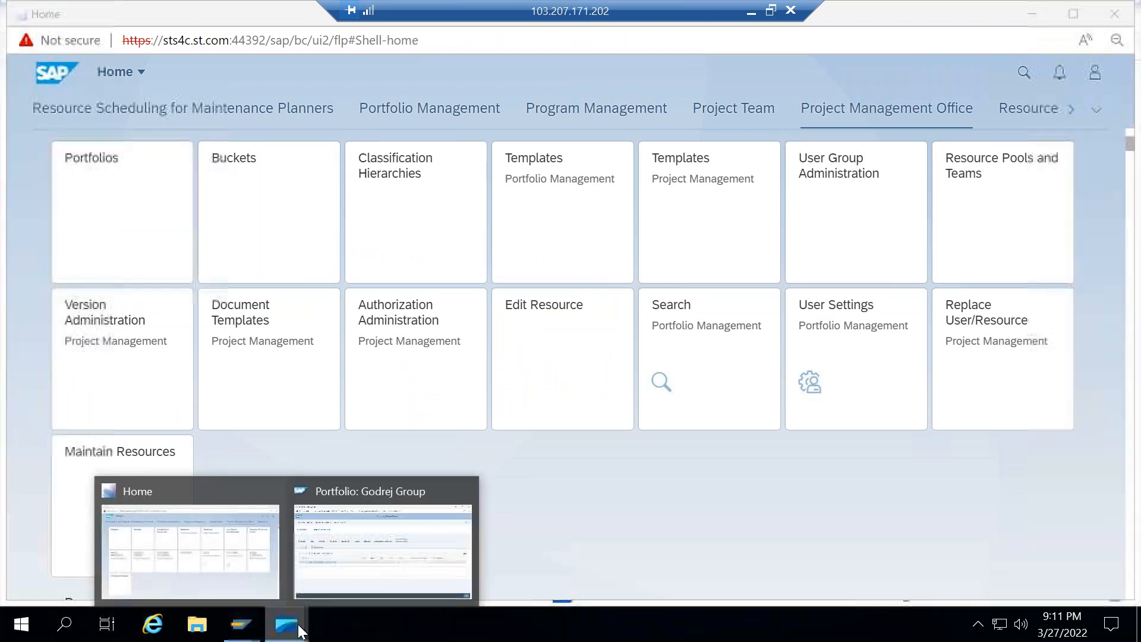
left_click(379, 539)
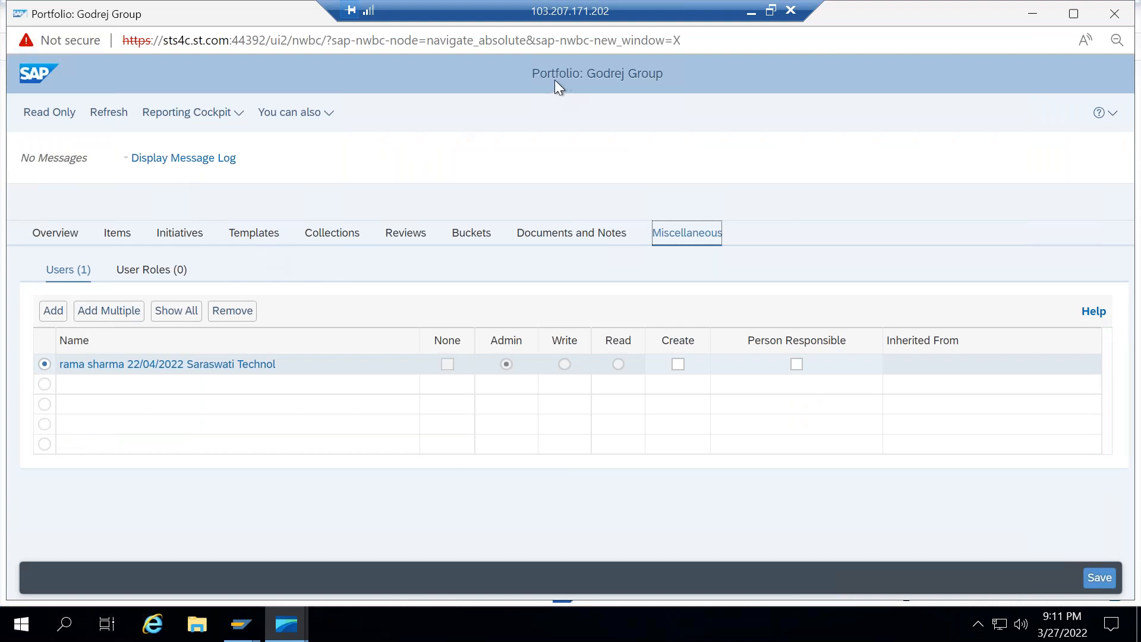
Begin creating a bucket in the Godrej Group portfolio, placed directly under the portfolio
left_click(470, 234)
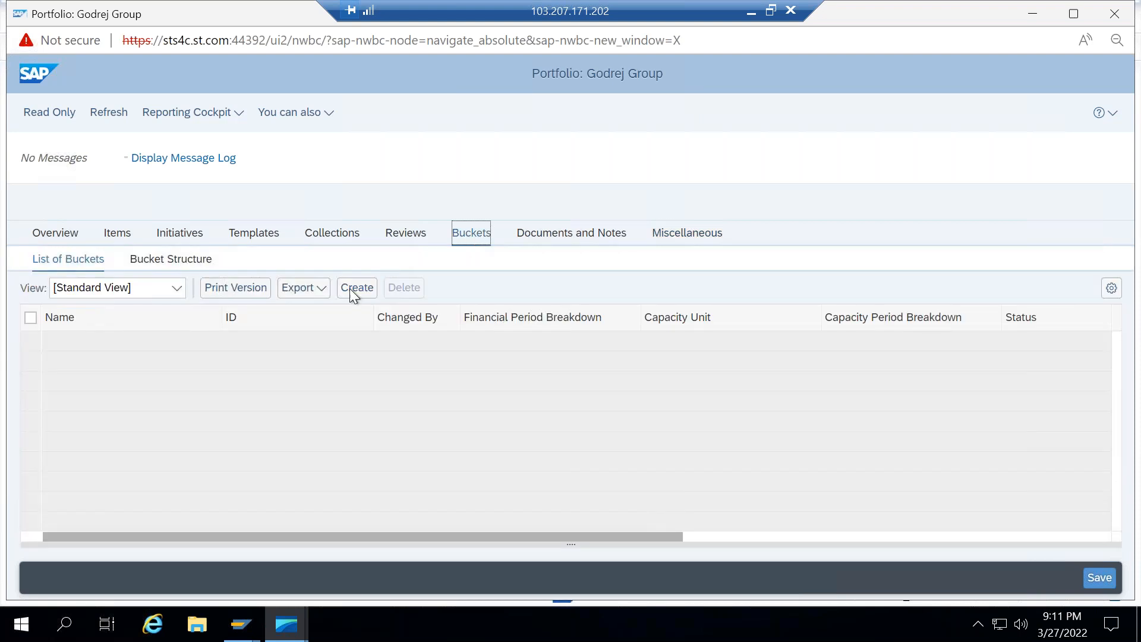
left_click(356, 289)
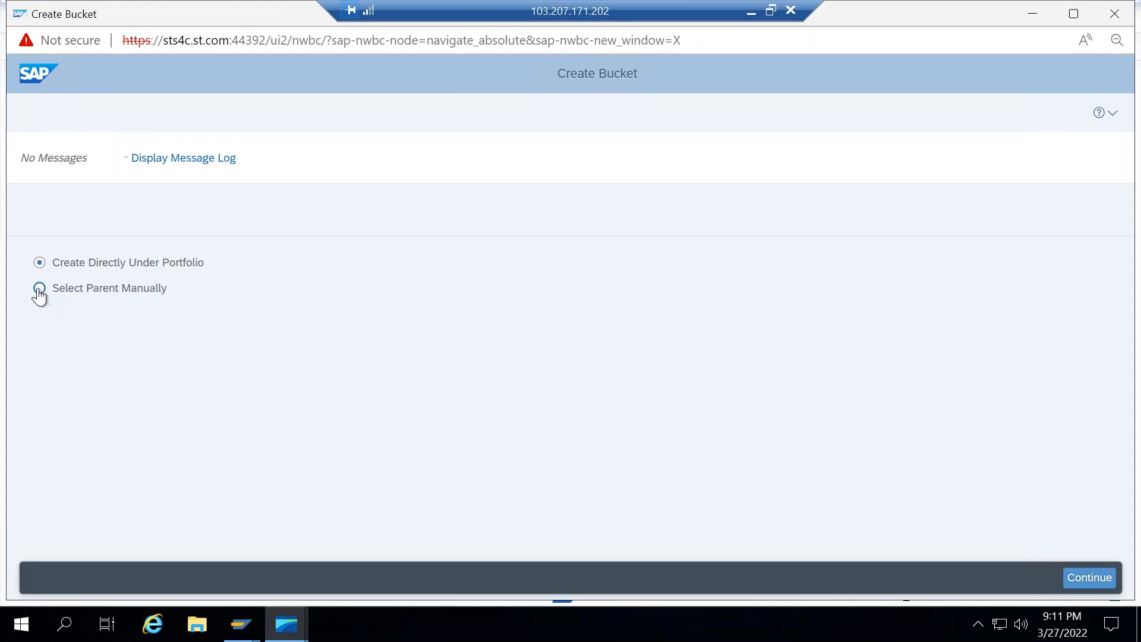
left_click(39, 288)
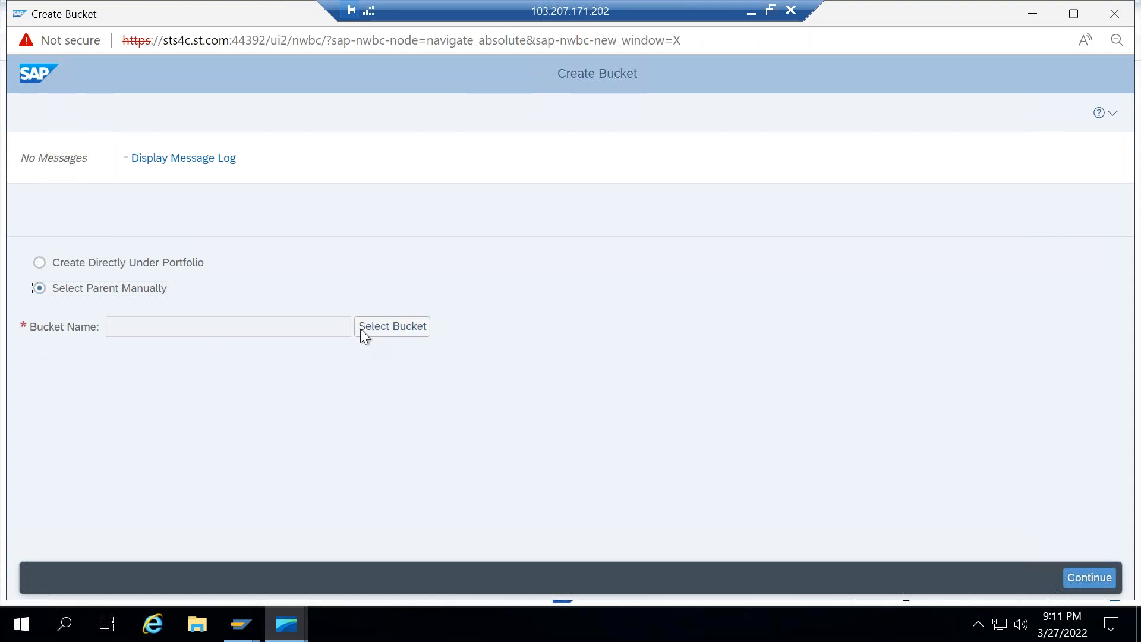
left_click(41, 271)
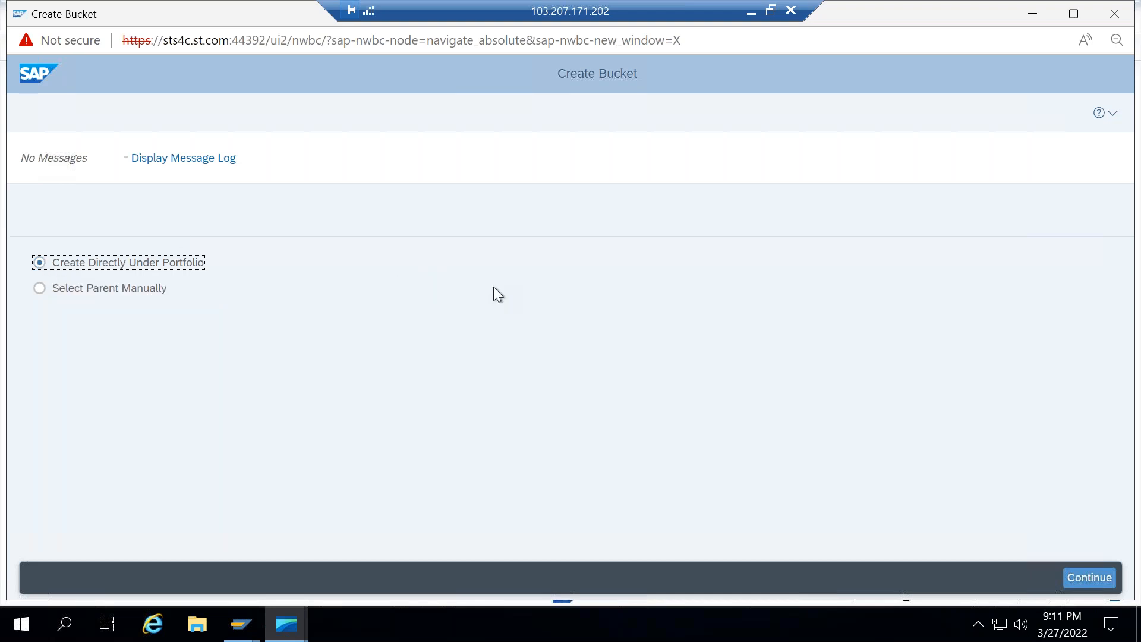
key("Tab")
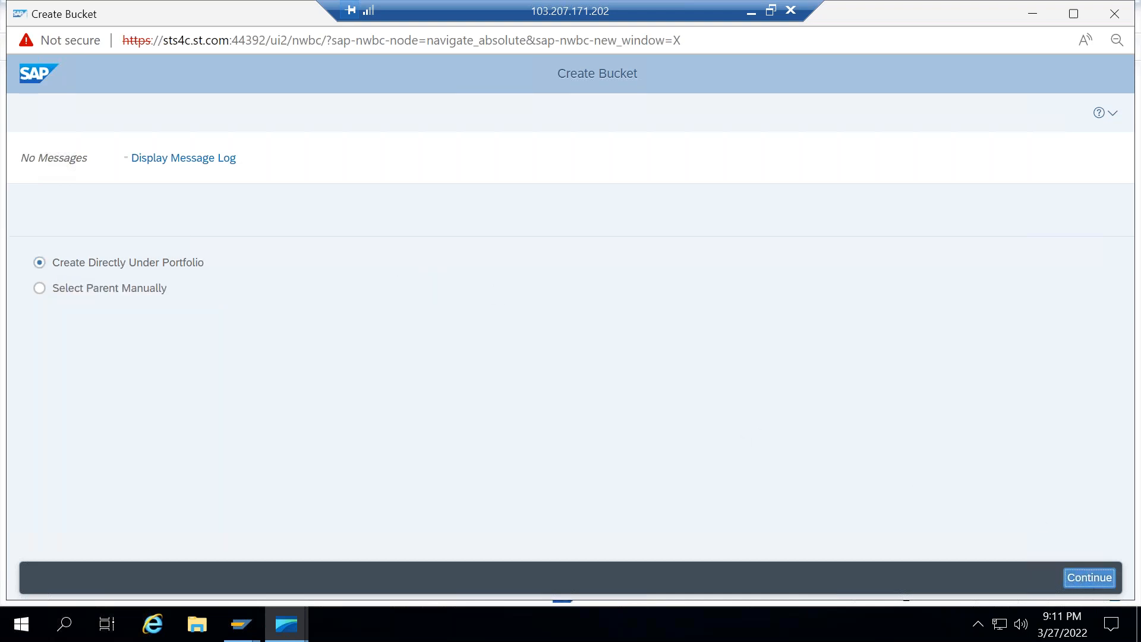
key("Return")
Name the new bucket "Godrej Group"
left_click(334, 379)
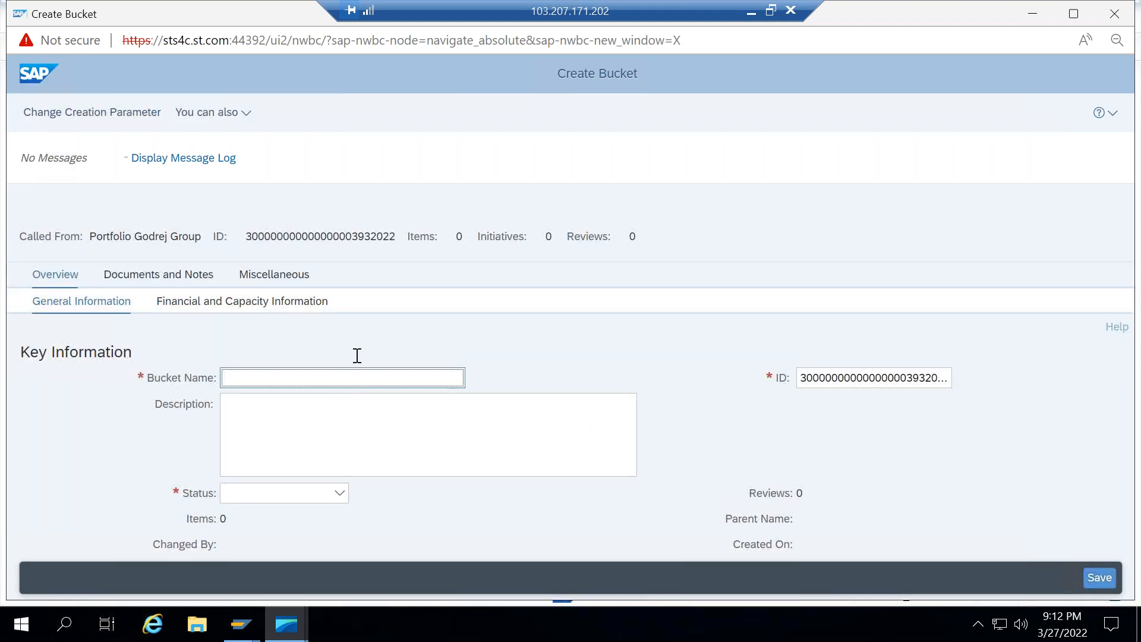
type("God")
key("BackSpace")
key("BackSpace")
type("odrej ")
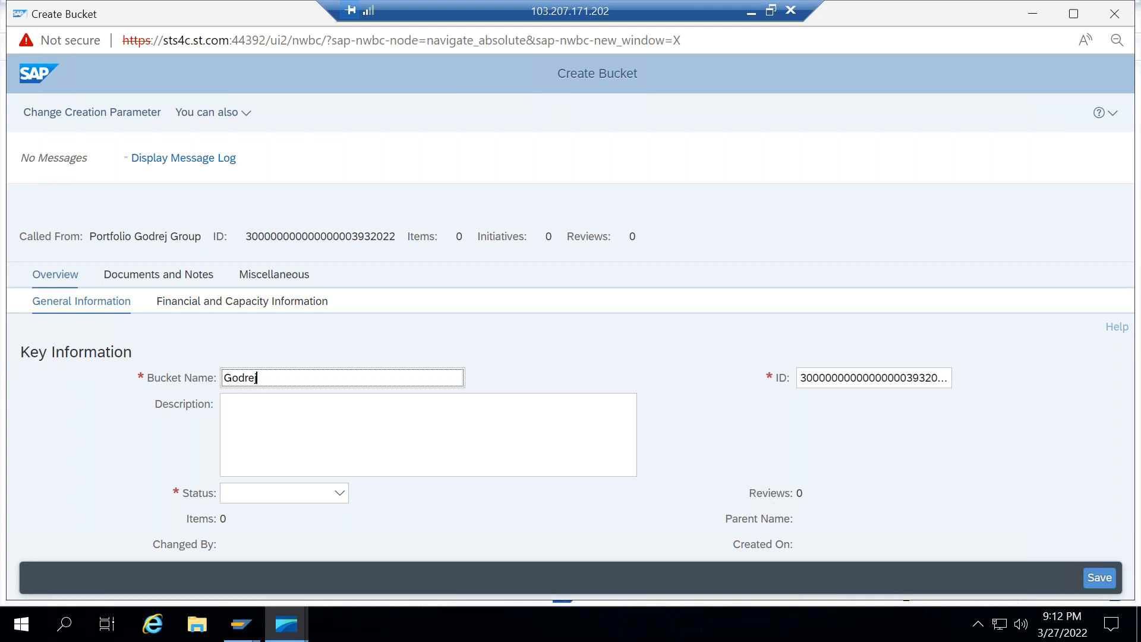
type("Group")
Set the bucket's ID to GODREJ GROUP and its status to Active
key("Tab")
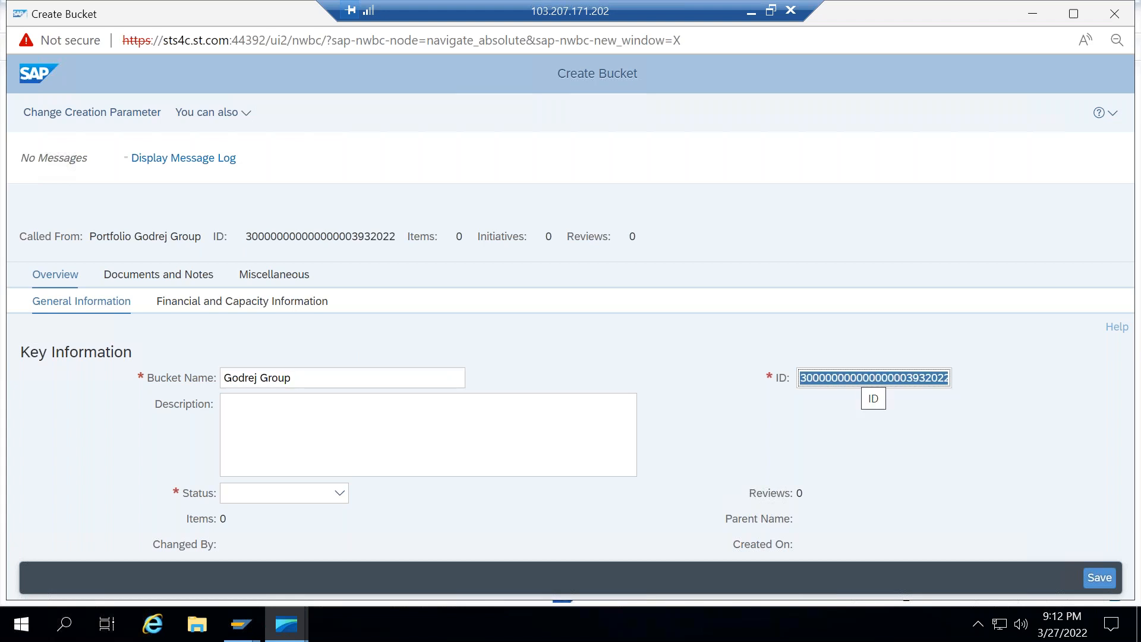
type("G")
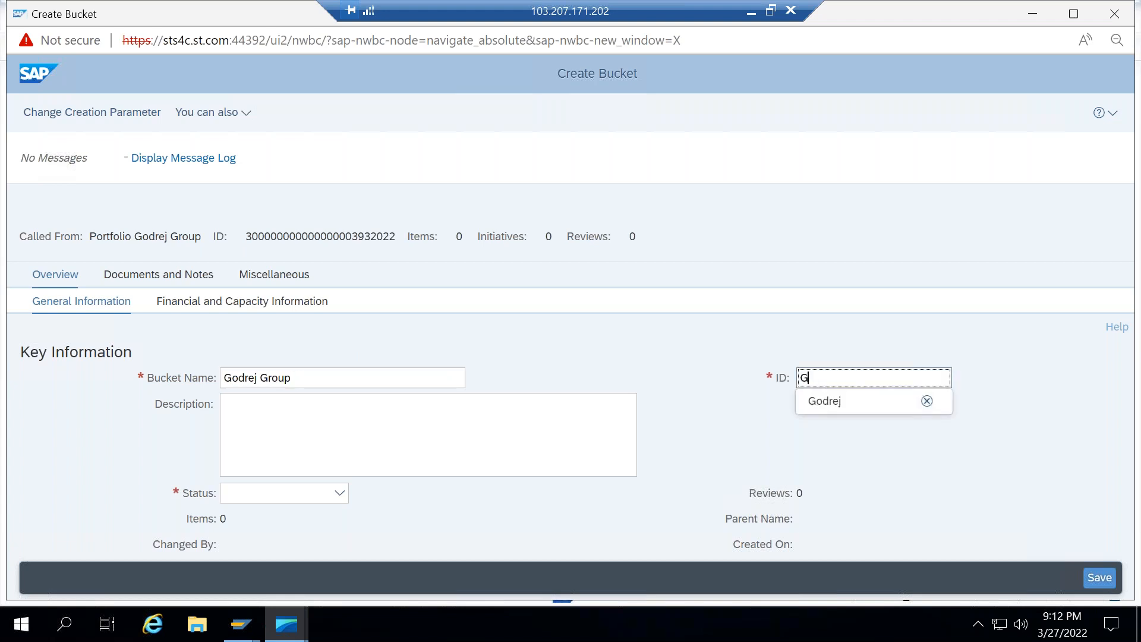
type("odrej Group")
key("Return")
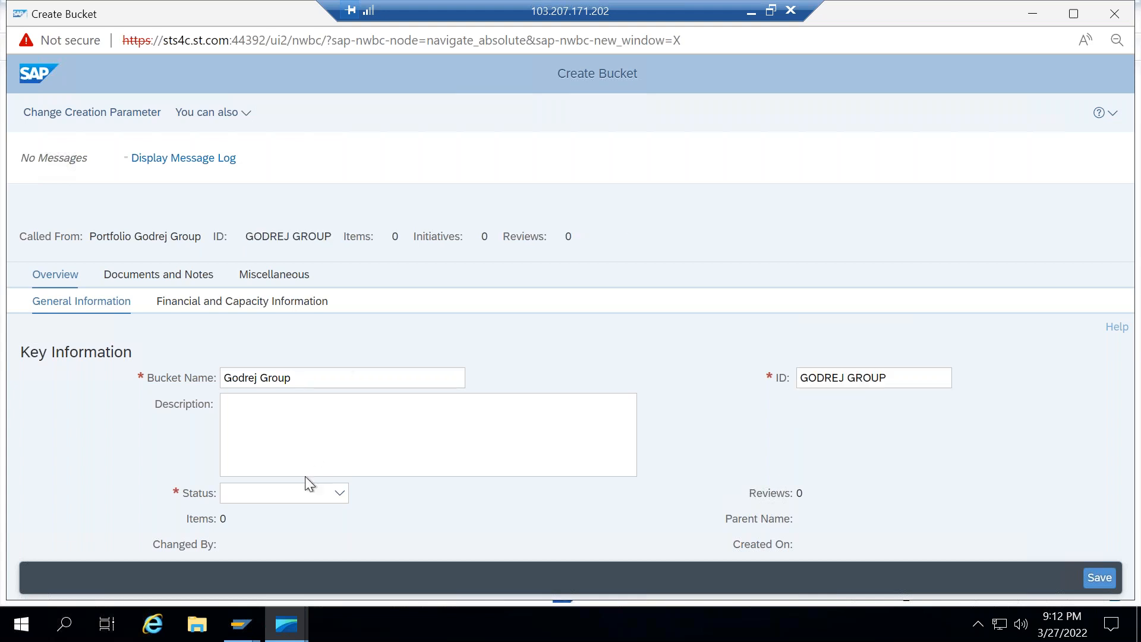
left_click(318, 494)
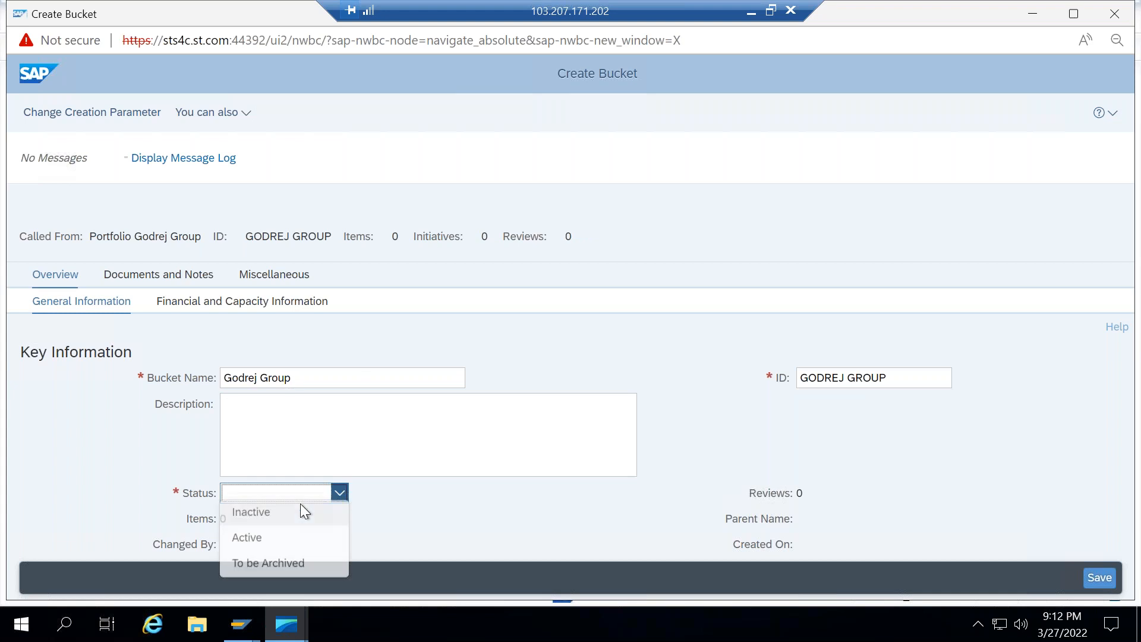
left_click(258, 541)
Set the bucket's currency to European Euro and its capacity unit to Days in the financial and capacity information
left_click(258, 306)
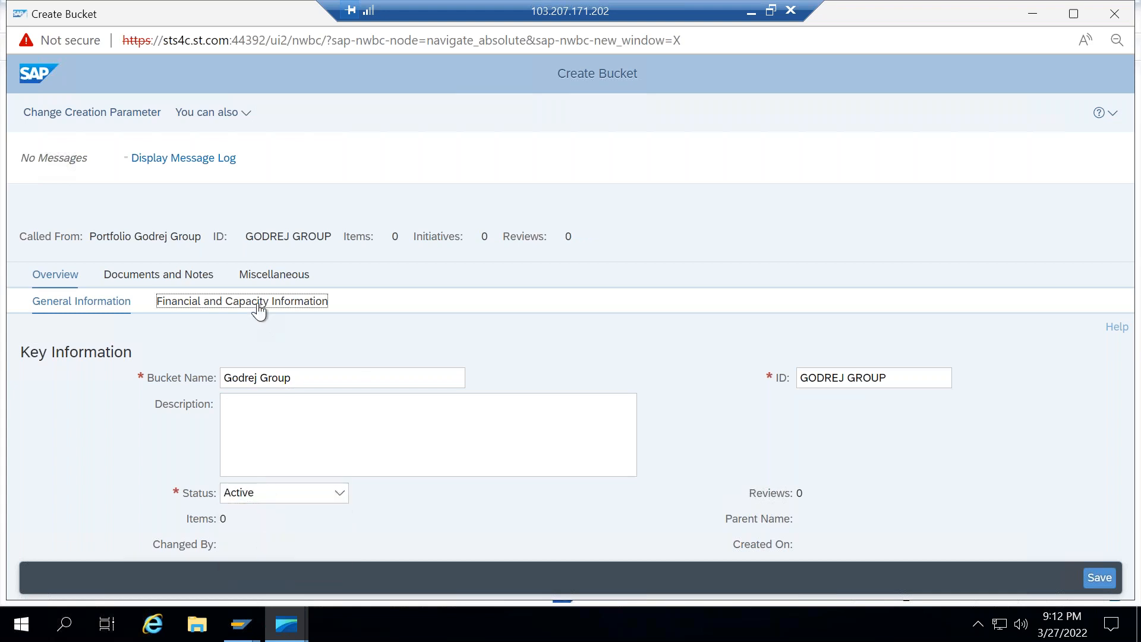
left_click(393, 354)
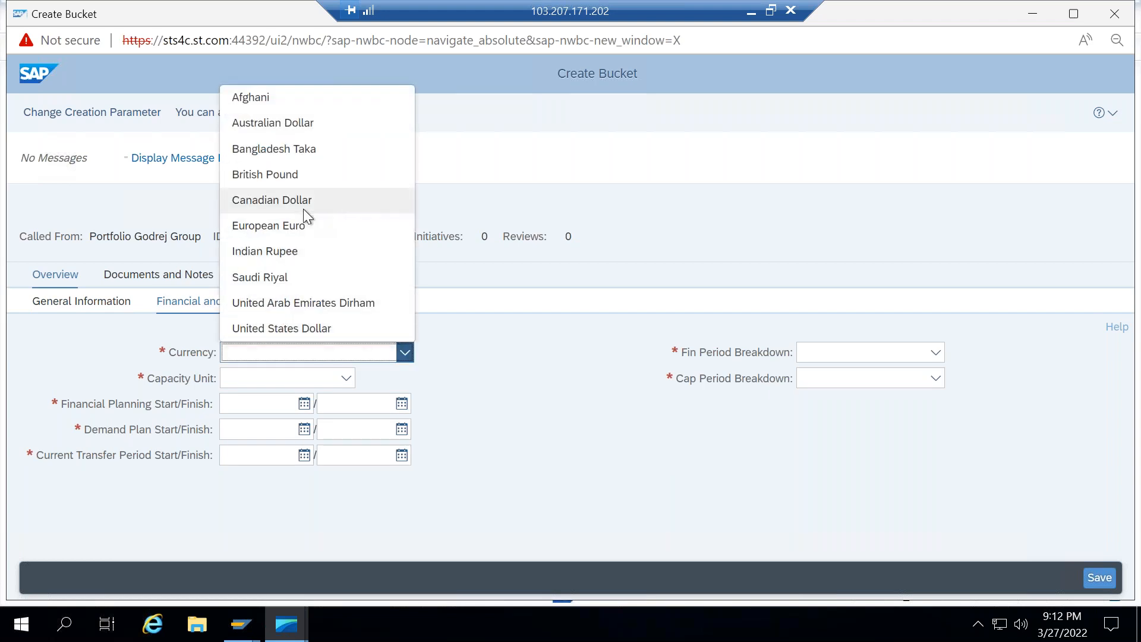
left_click(299, 226)
left_click(345, 379)
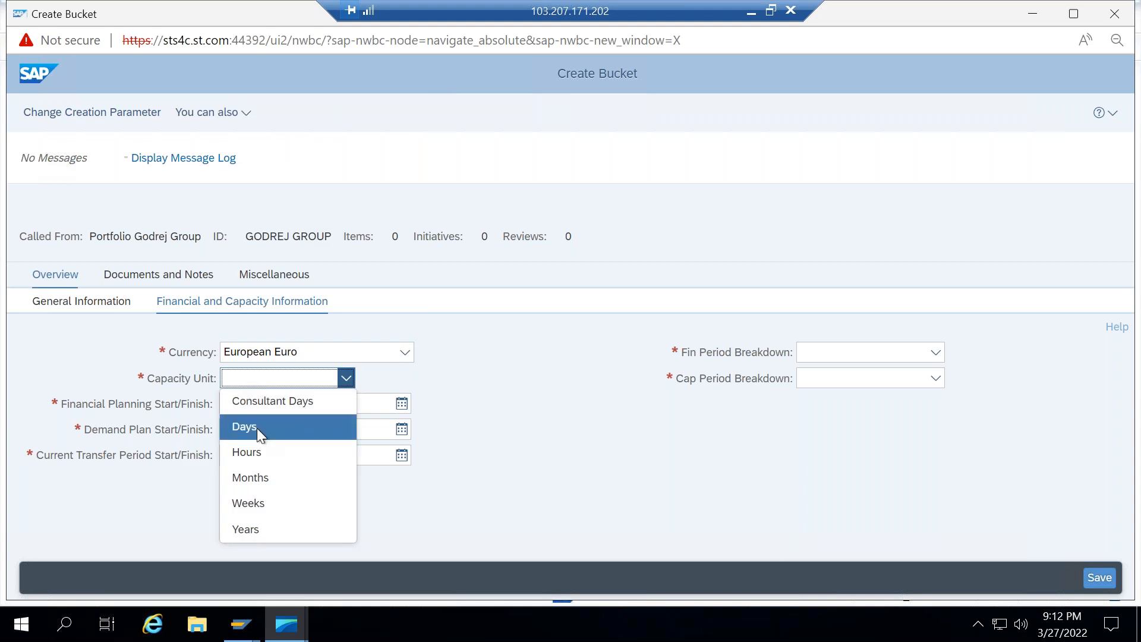
left_click(257, 428)
Set both the financial and the capacity period breakdown of the bucket to Annually
left_click(914, 352)
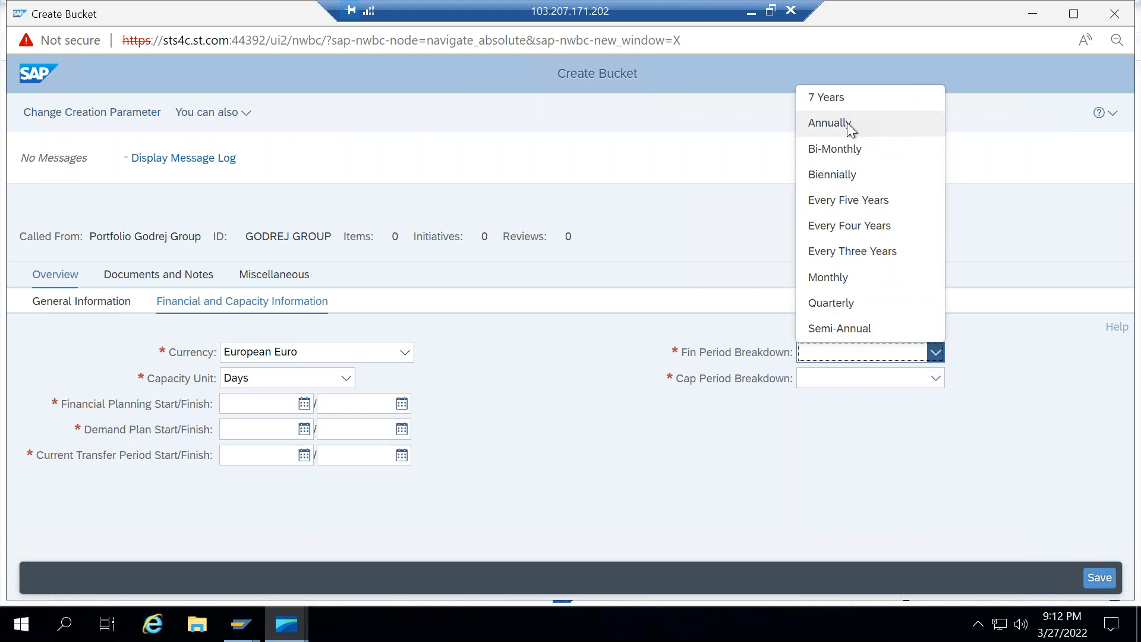
left_click(847, 123)
left_click(919, 380)
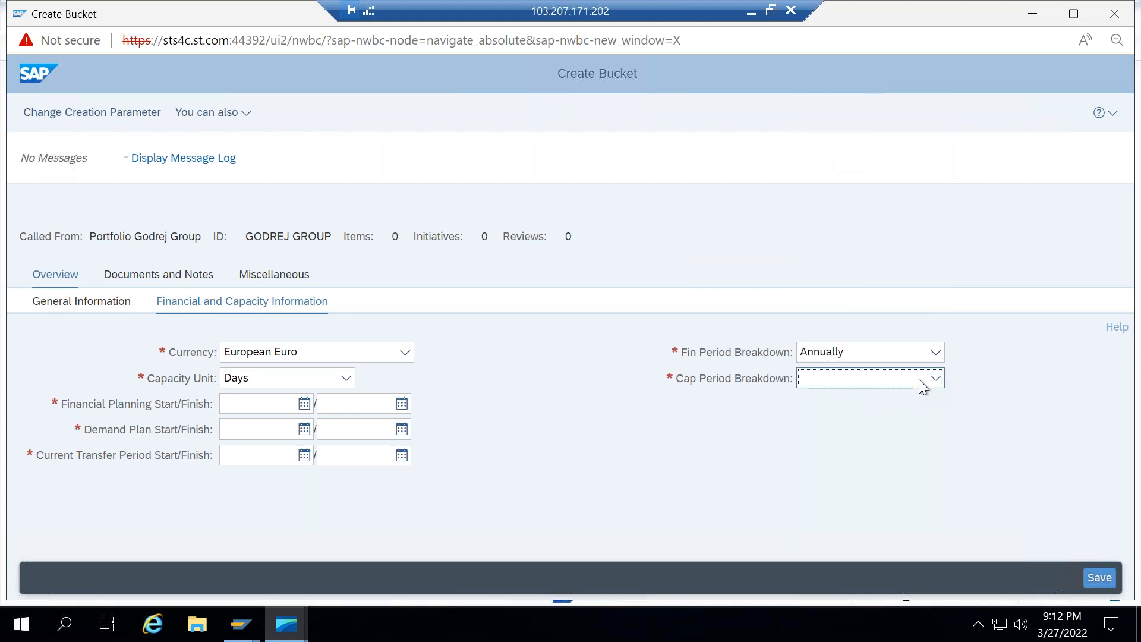
left_click(848, 150)
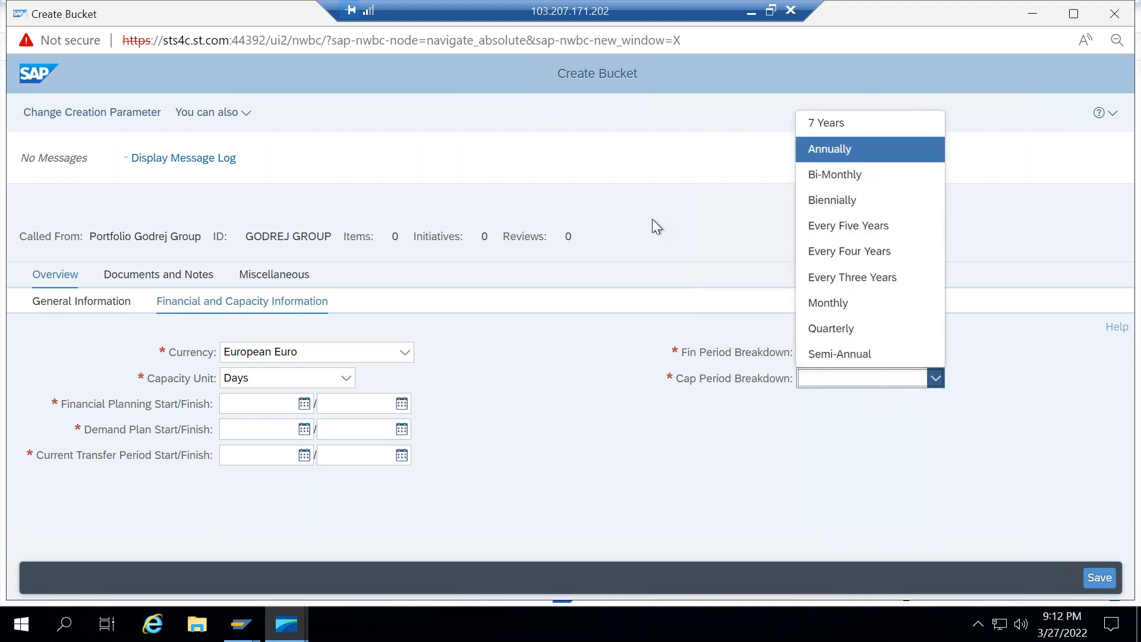
Set the bucket's financial planning period from 01.01.2022 to 31.12.2027
left_click(291, 405)
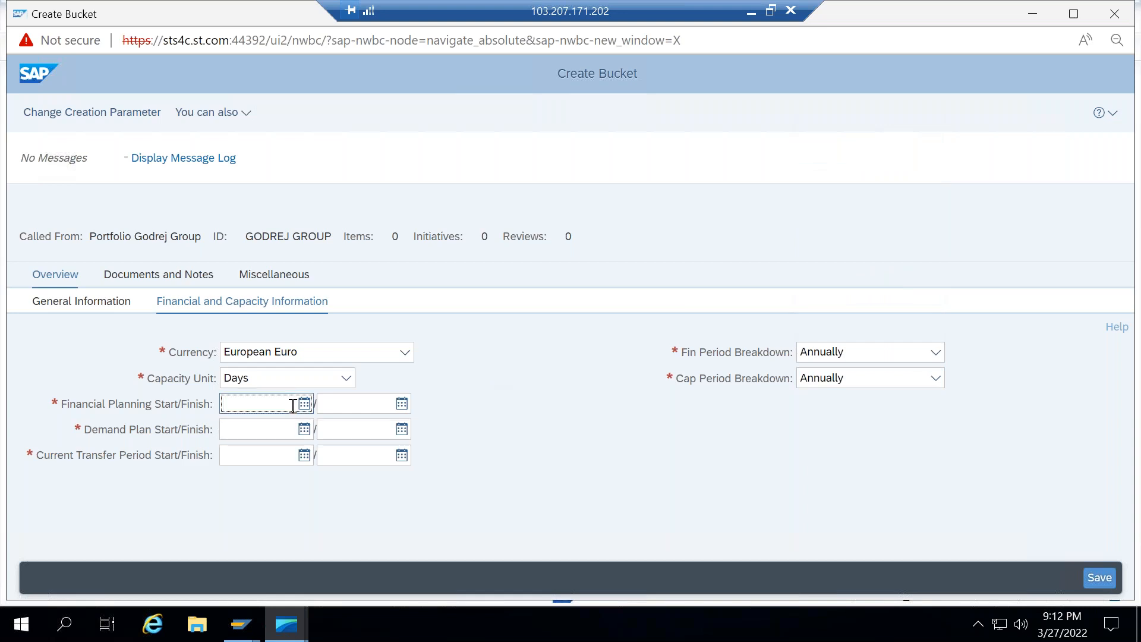
type("01.01.2022")
left_click(336, 409)
type("31")
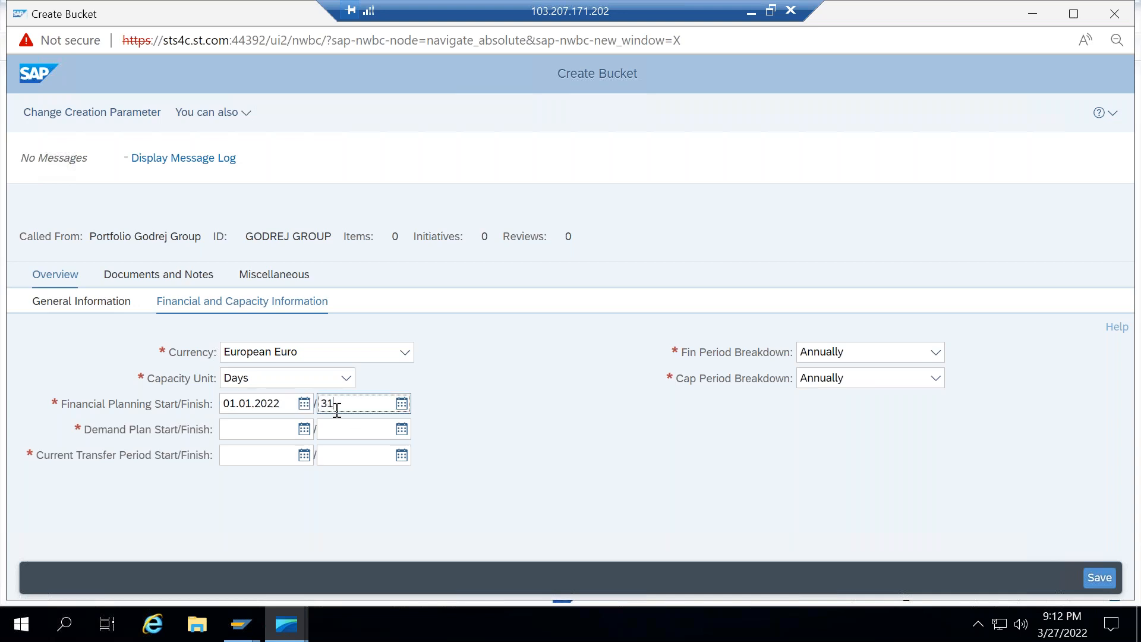
type(".12.2027")
Copy the start date 01.01.2022 into the start of the demand plan and of the current transfer period
left_click(258, 404)
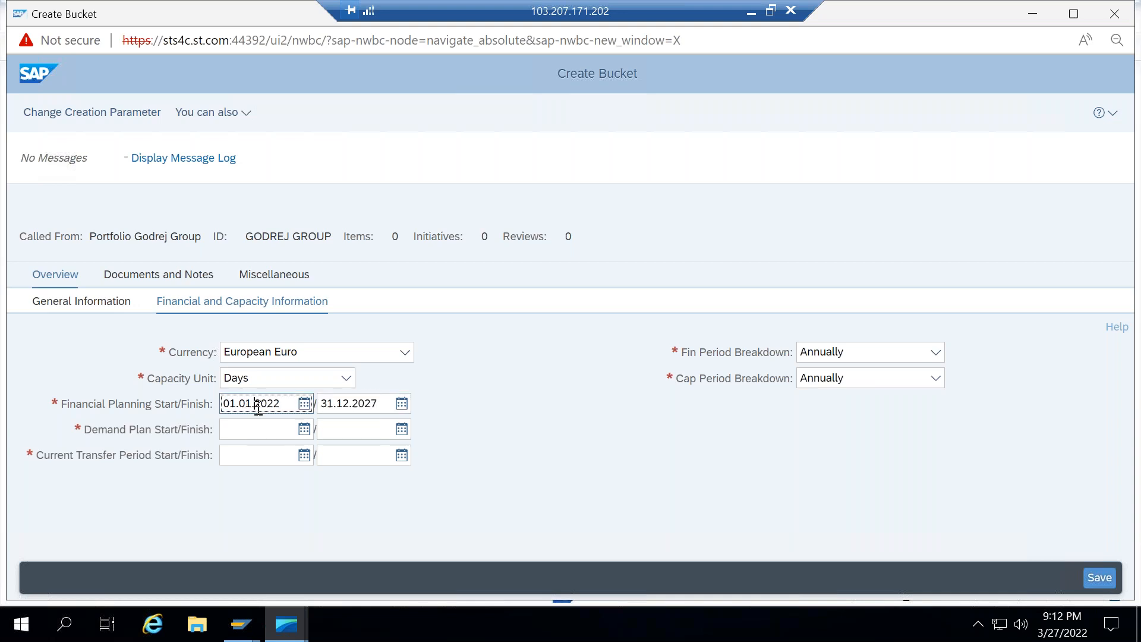
double_click(258, 406)
key("ctrl+c")
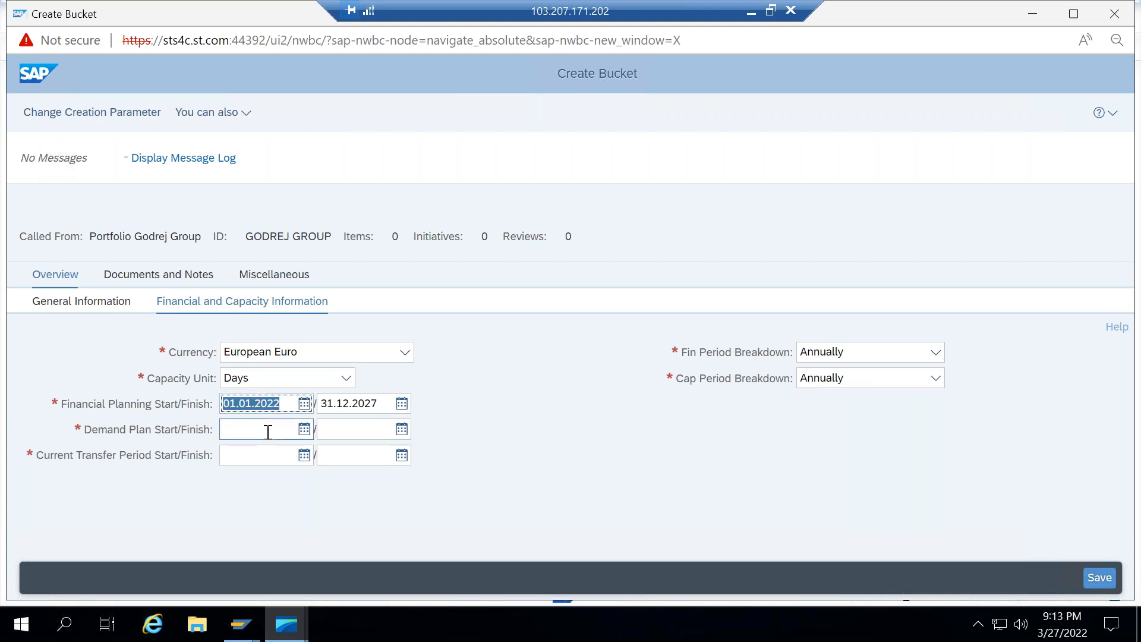
left_click(268, 431)
key("ctrl+v")
left_click(266, 455)
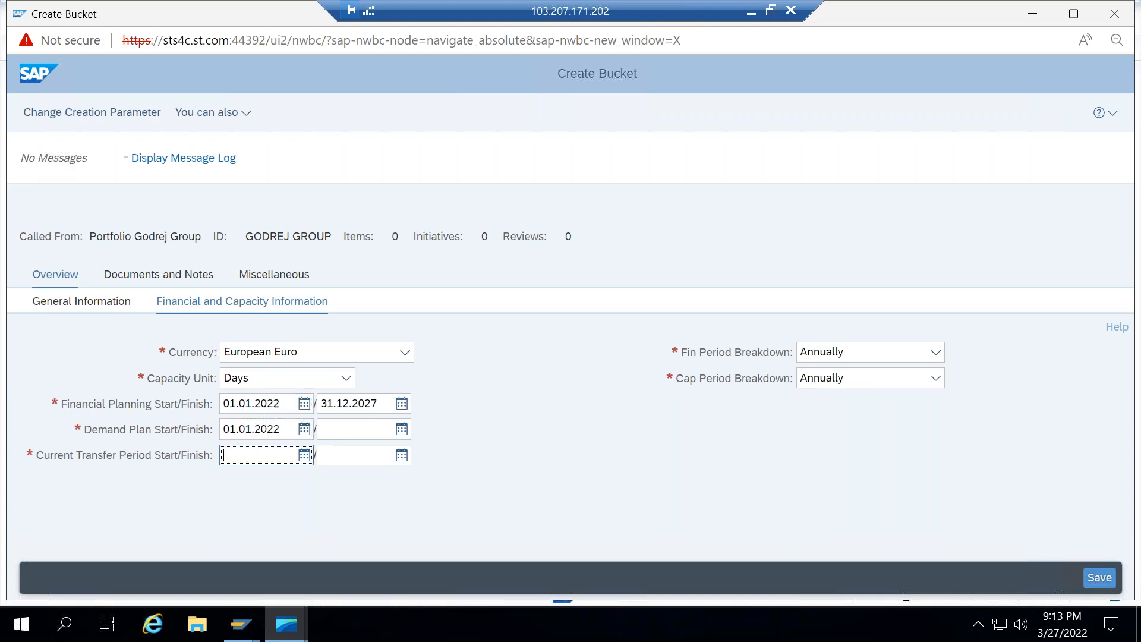
key("ctrl+v")
Use the financial planning finish date 31.12.2027 as the finish of the demand plan and the current transfer period
left_click(374, 403)
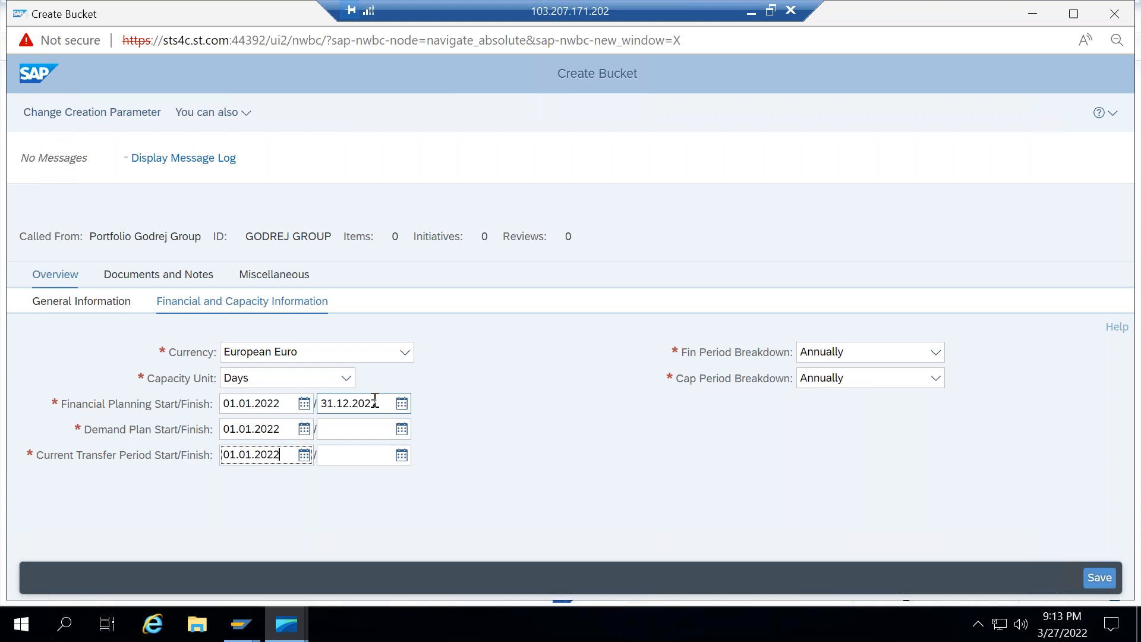
double_click(375, 403)
type("31.12.2027")
left_click(372, 427)
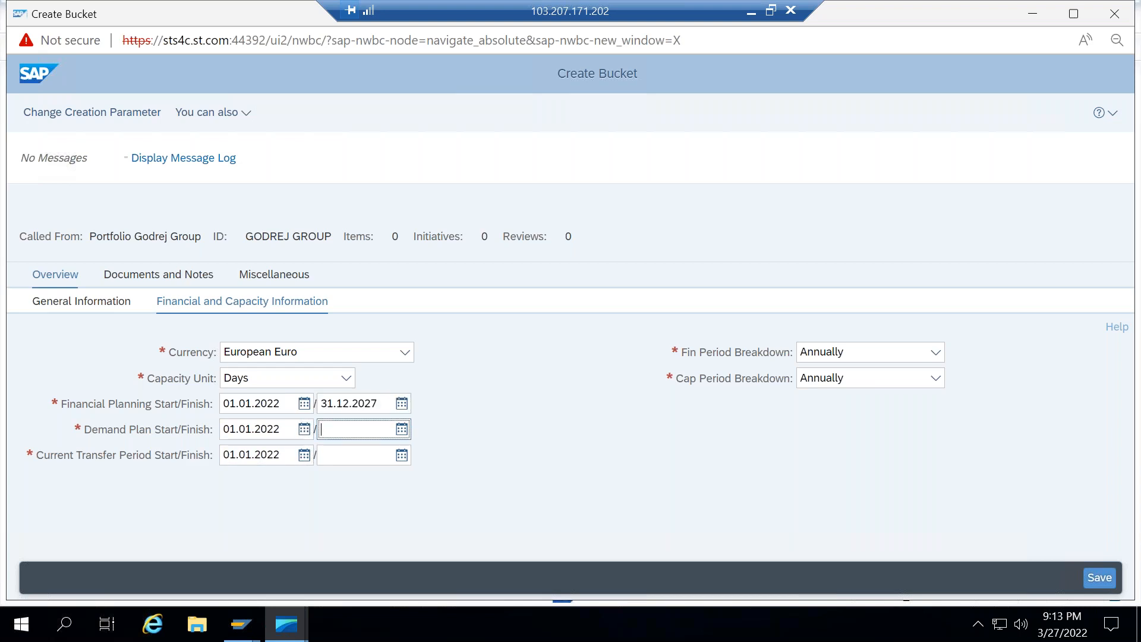
type("31.12.2027")
left_click(373, 455)
type("31.12.2027")
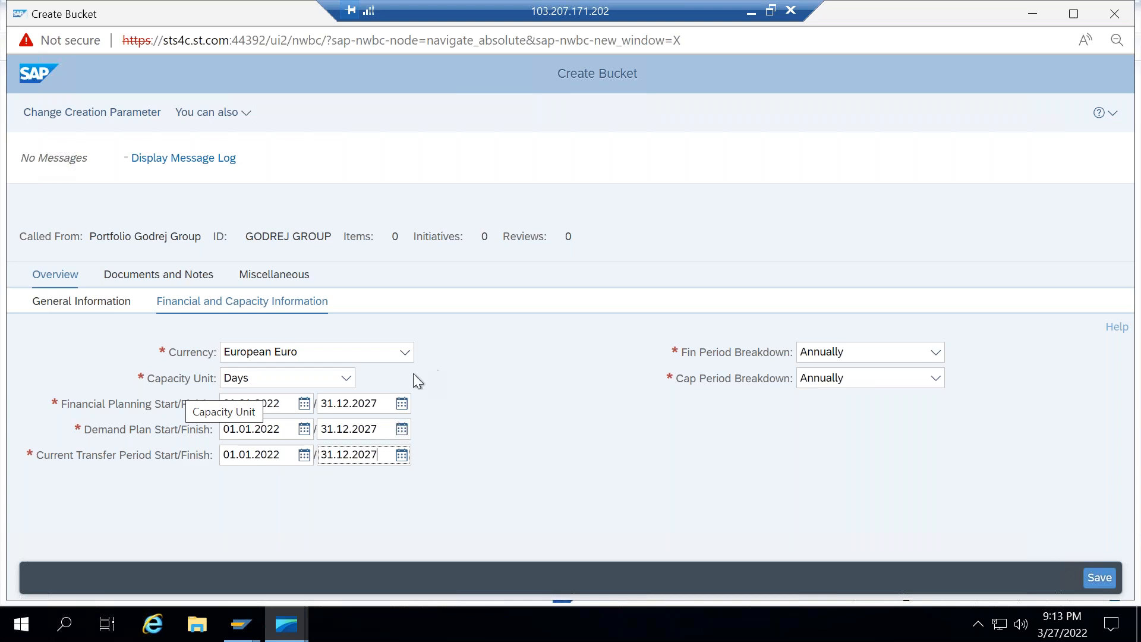
Save the Godrej Group bucket and begin a new subbucket with Godrej Group as its manually selected parent
left_click(1093, 577)
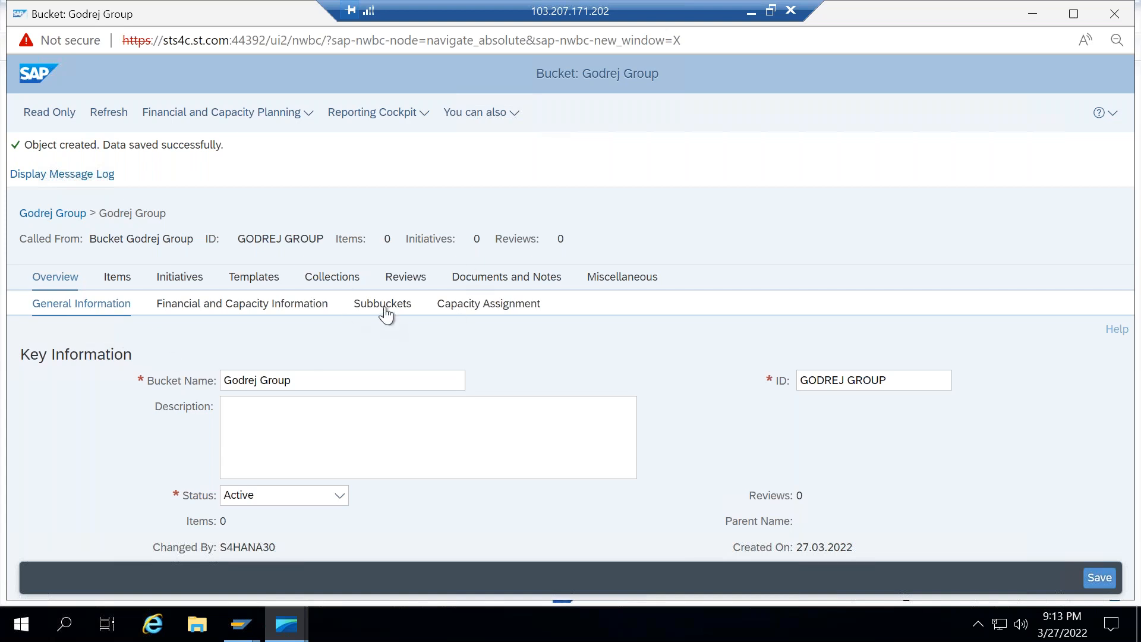
left_click(384, 309)
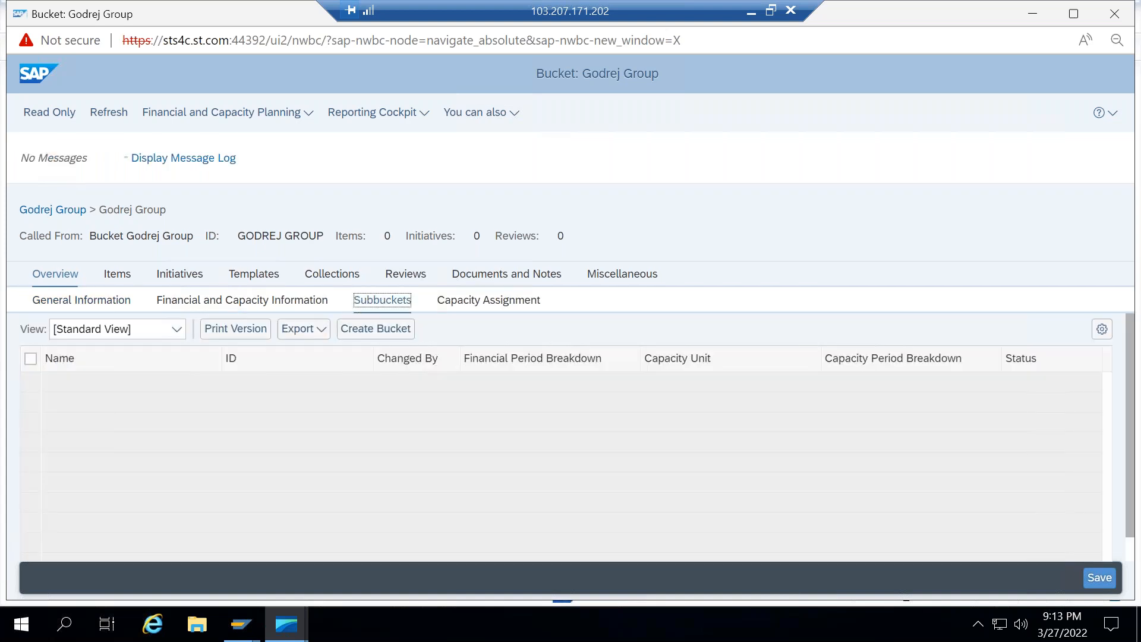
left_click(388, 326)
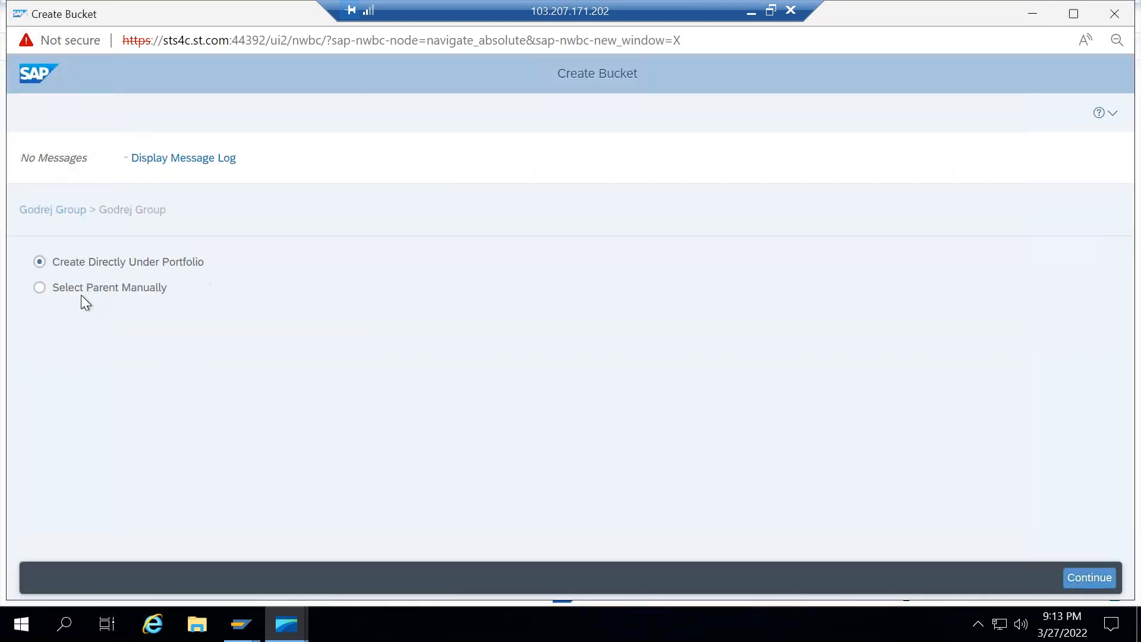
left_click(40, 289)
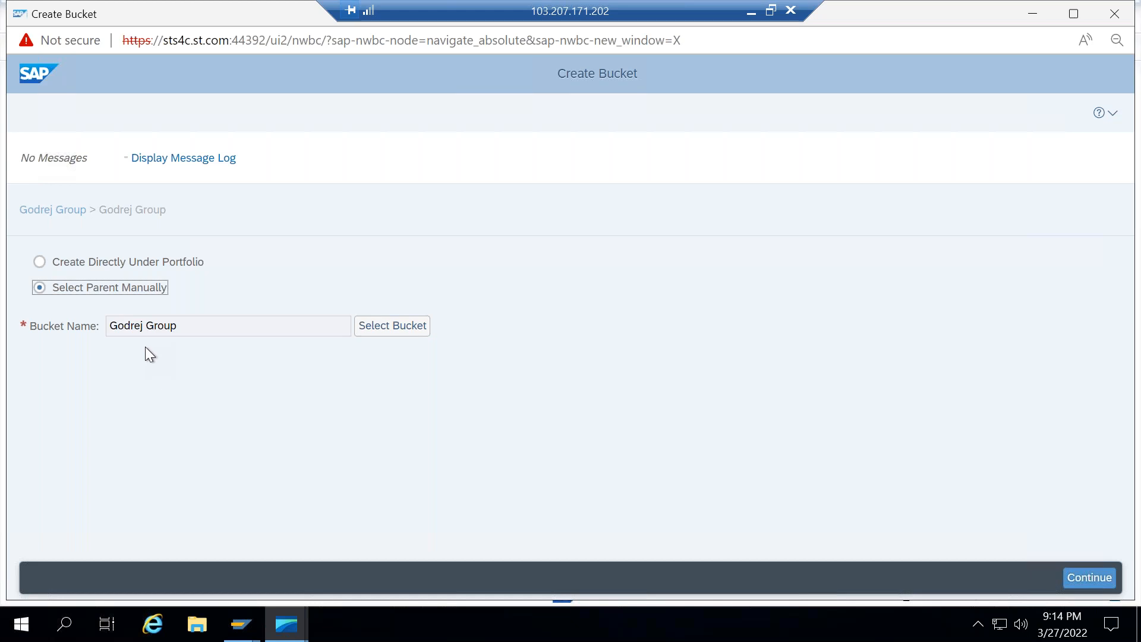
left_click(1090, 578)
Name the new subbucket Godrej Infotech, set its ID to Godrej Infotech and save it
left_click(389, 379)
type("Gr")
key("BackSpace")
key("BackSpace")
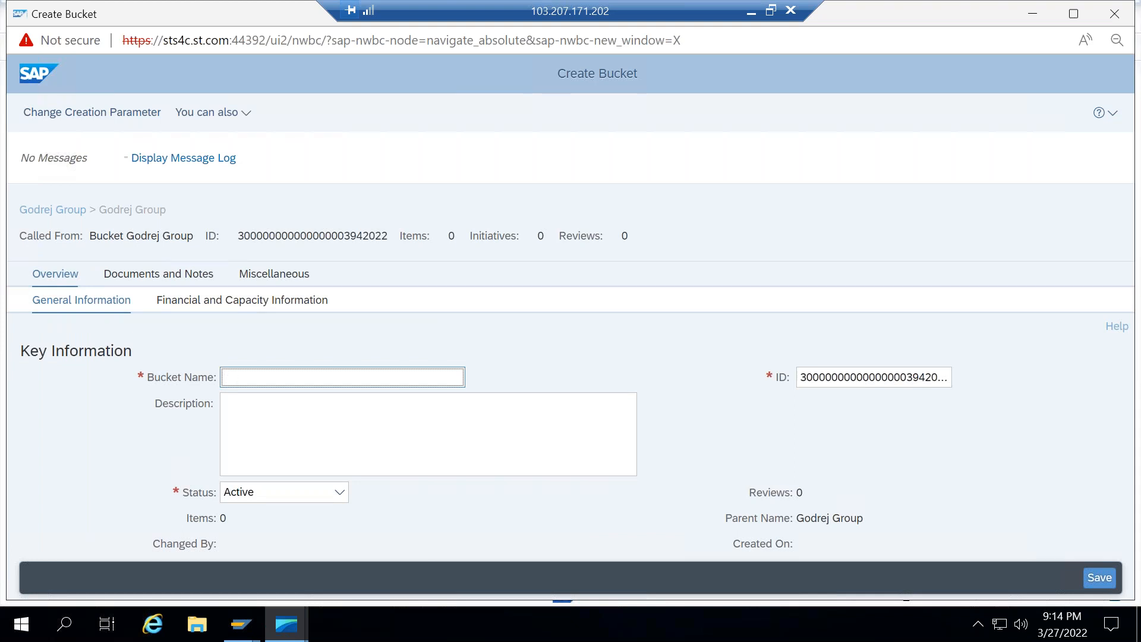
type("Godrej Infortech")
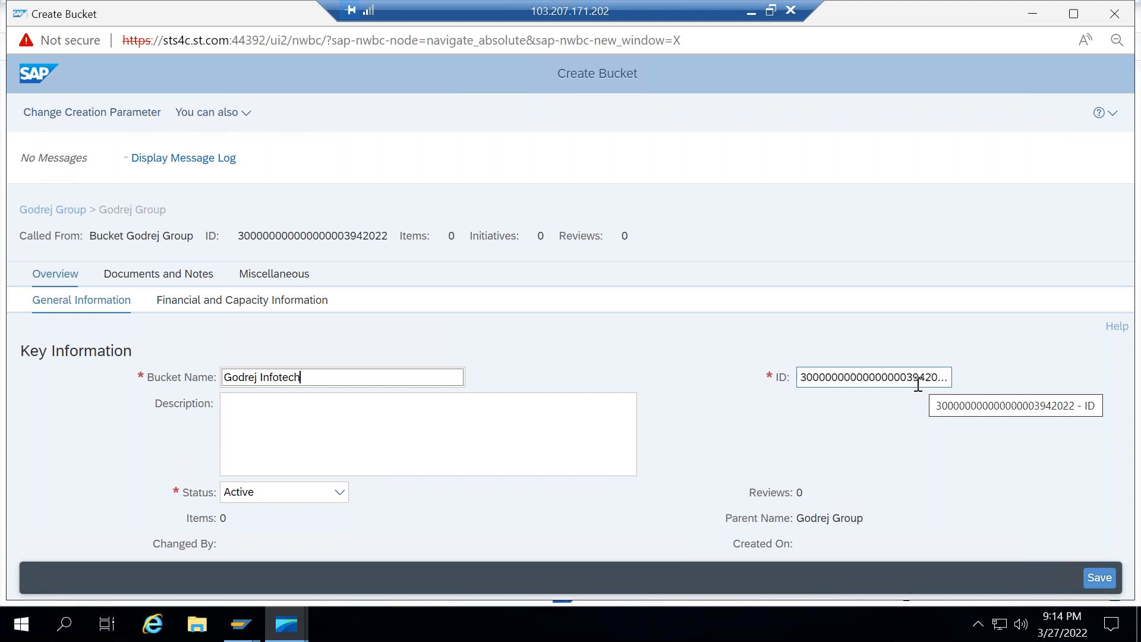
left_click(918, 380)
double_click(918, 380)
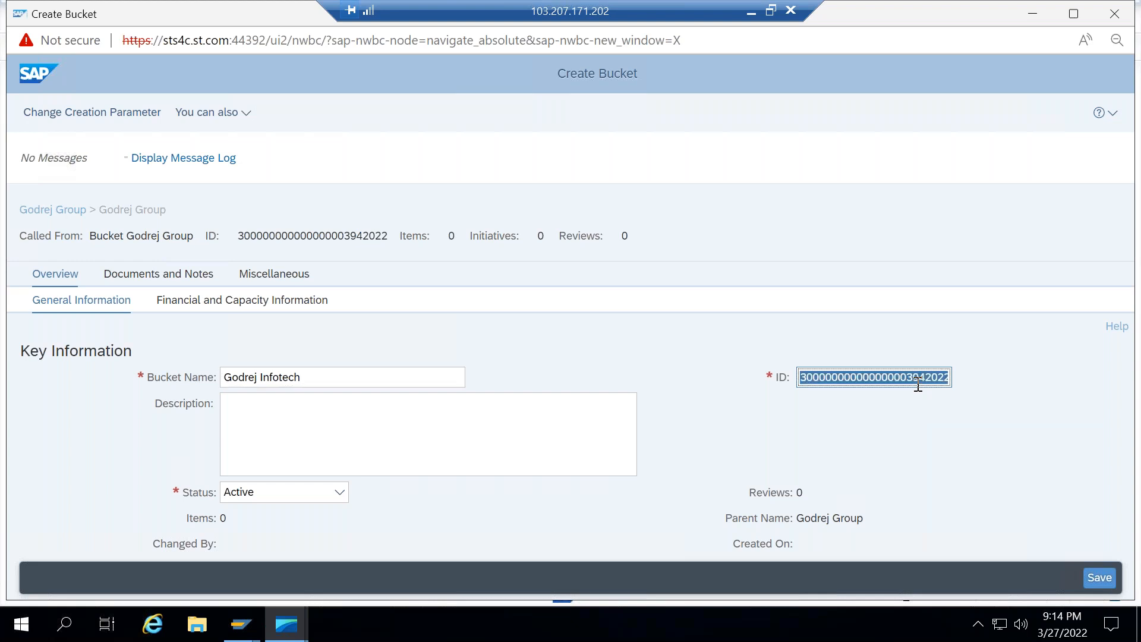
type("G")
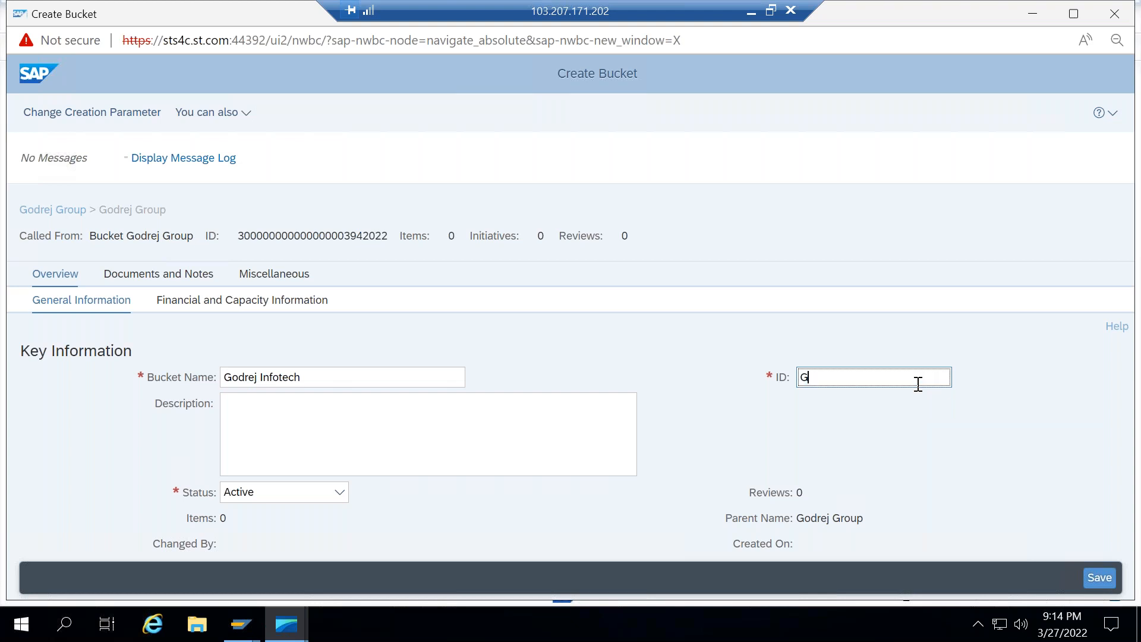
type("odrej")
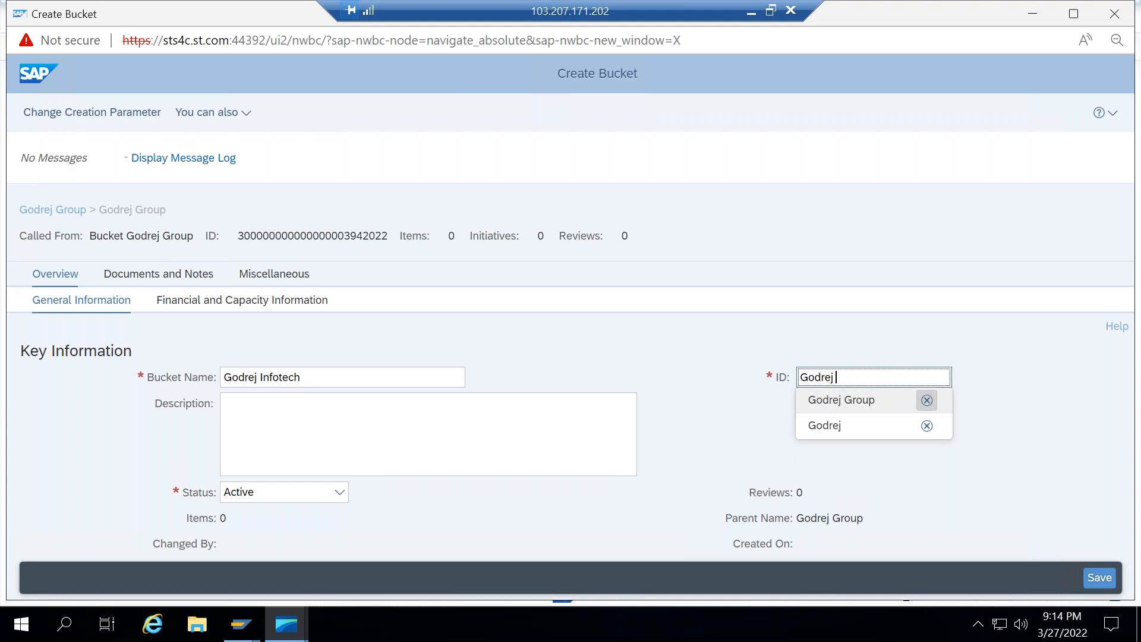
type(" Infotech")
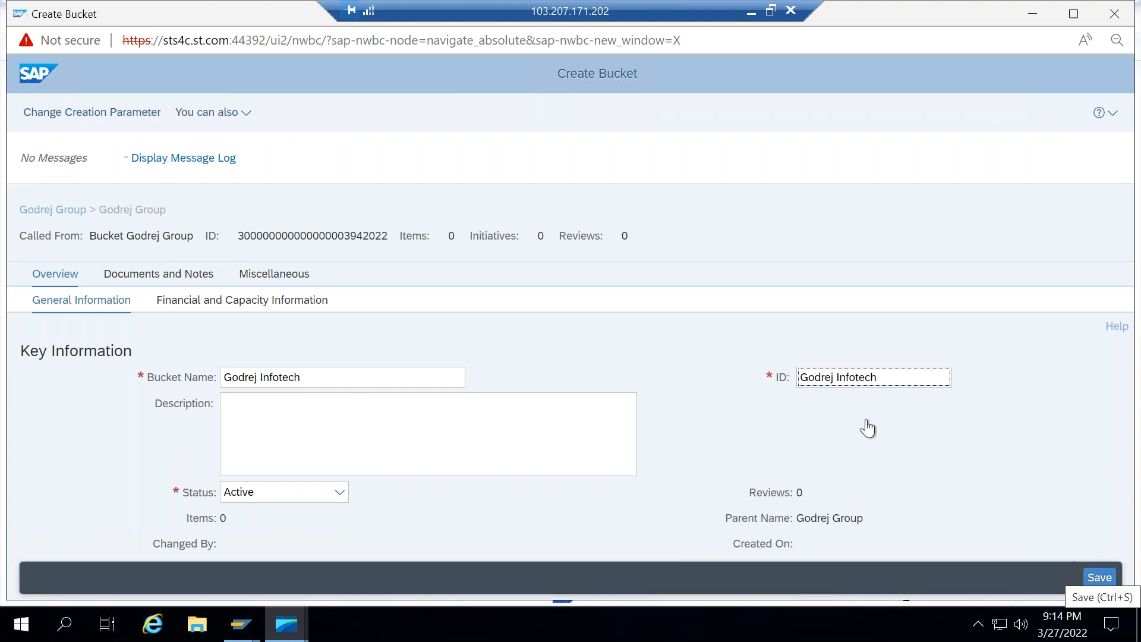
left_click(1101, 575)
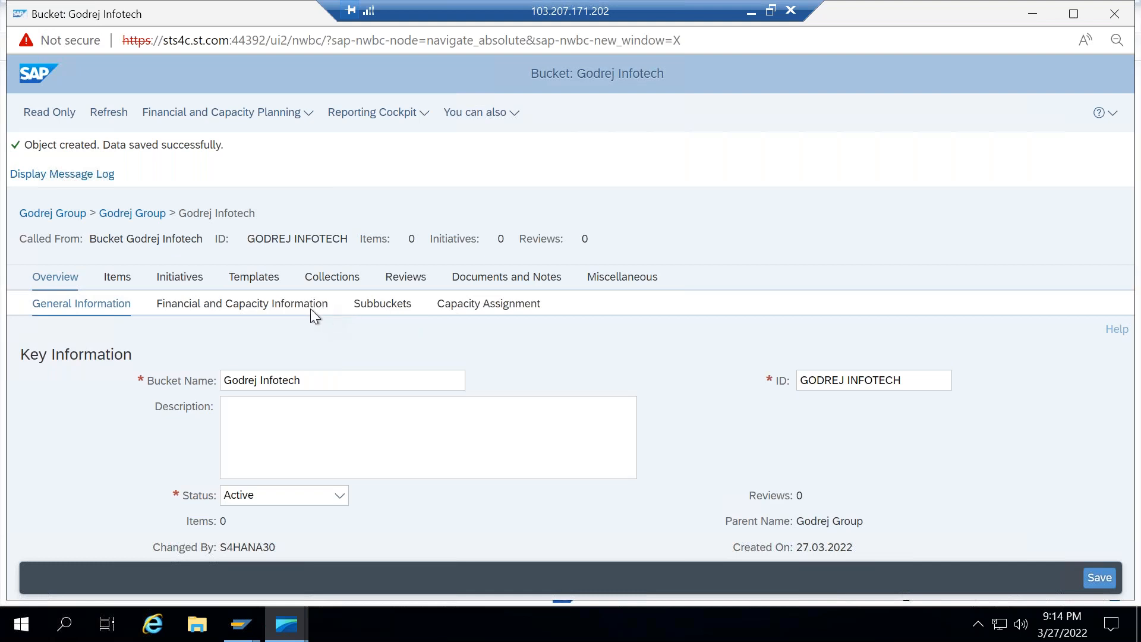
Review the financial and capacity information and the subbuckets of the Godrej Infotech bucket
left_click(310, 305)
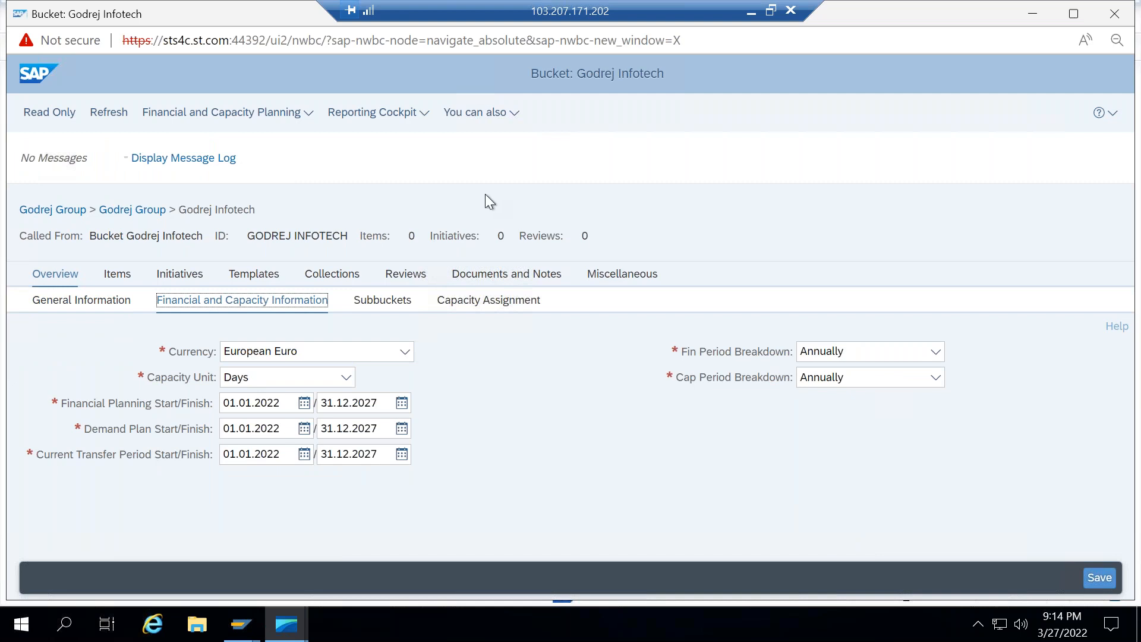
left_click(384, 306)
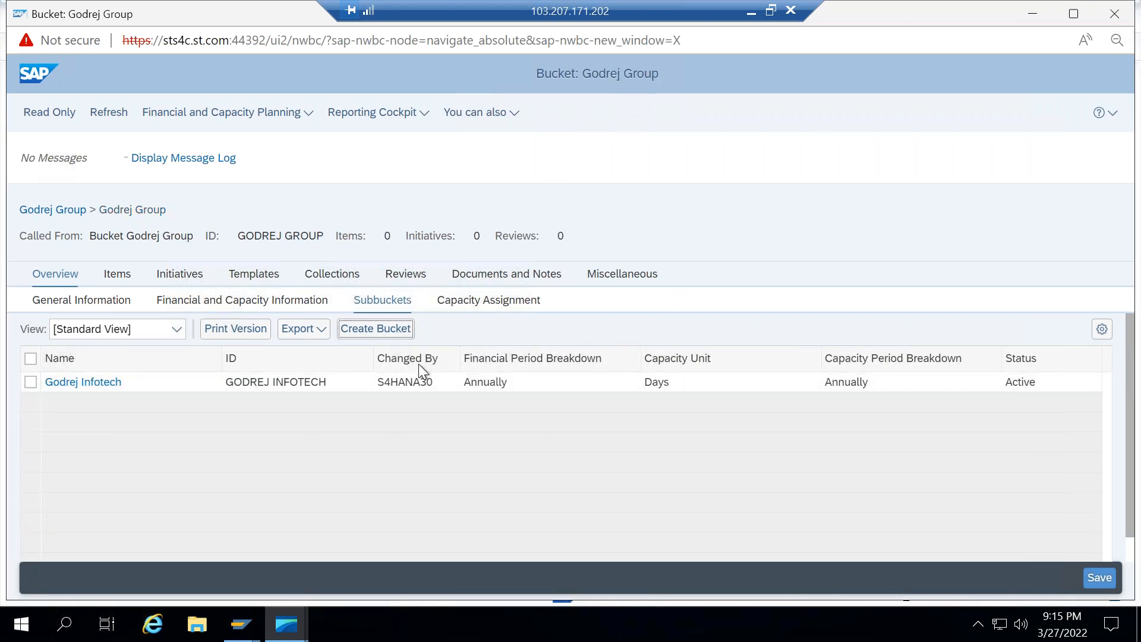
Start another subbucket with Godrej Group as its manually selected parent and name it Godrej Consumer Product
left_click(381, 330)
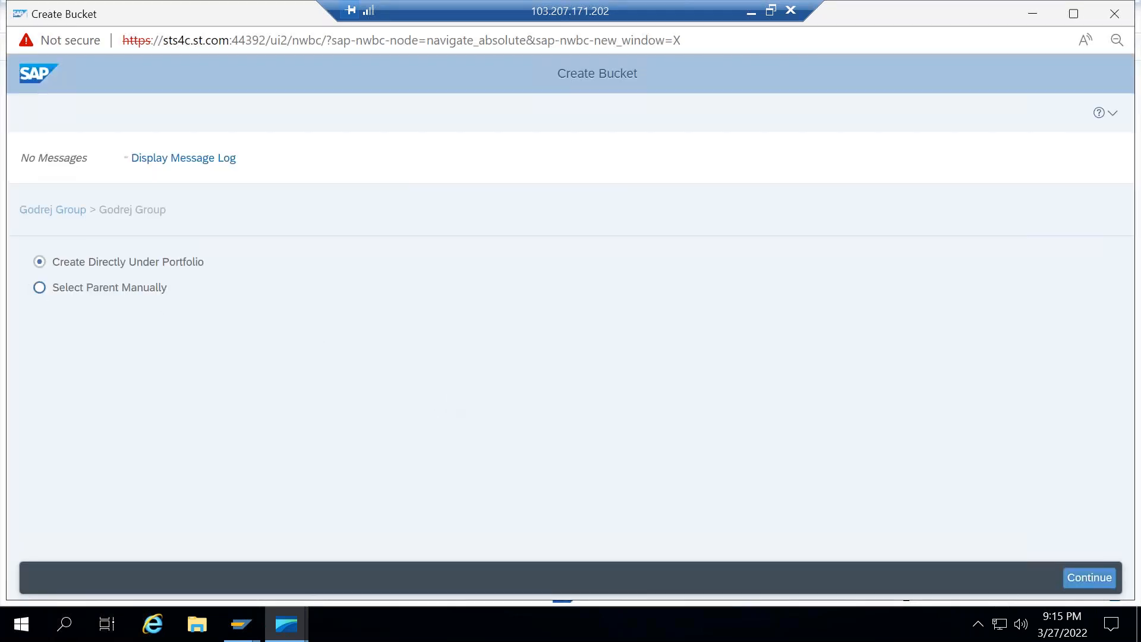
left_click(39, 287)
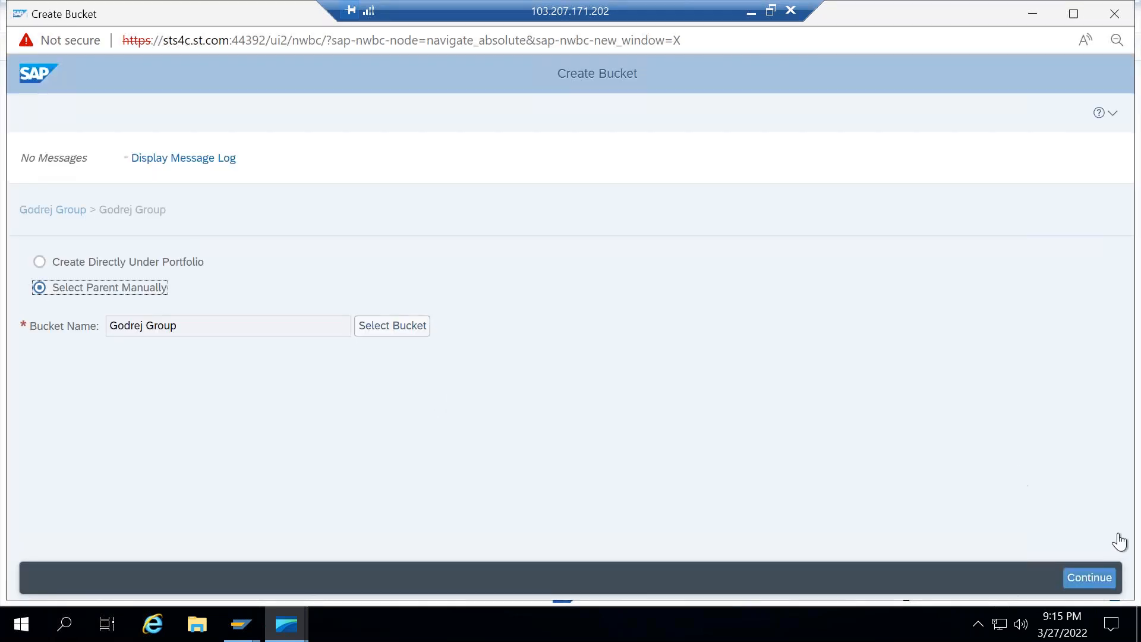
left_click(1105, 578)
left_click(432, 381)
type("Godrej Consume")
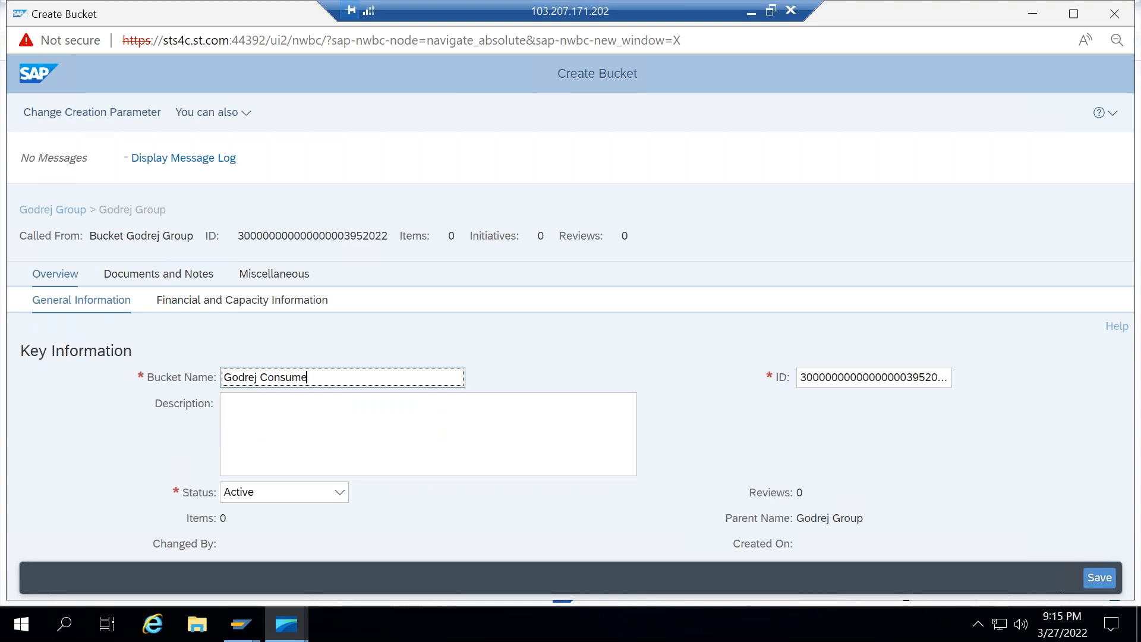
type("r Product")
Set the ID of the Godrej Consumer Product subbucket to Godrej Consumer, save it and close its window
key("Tab")
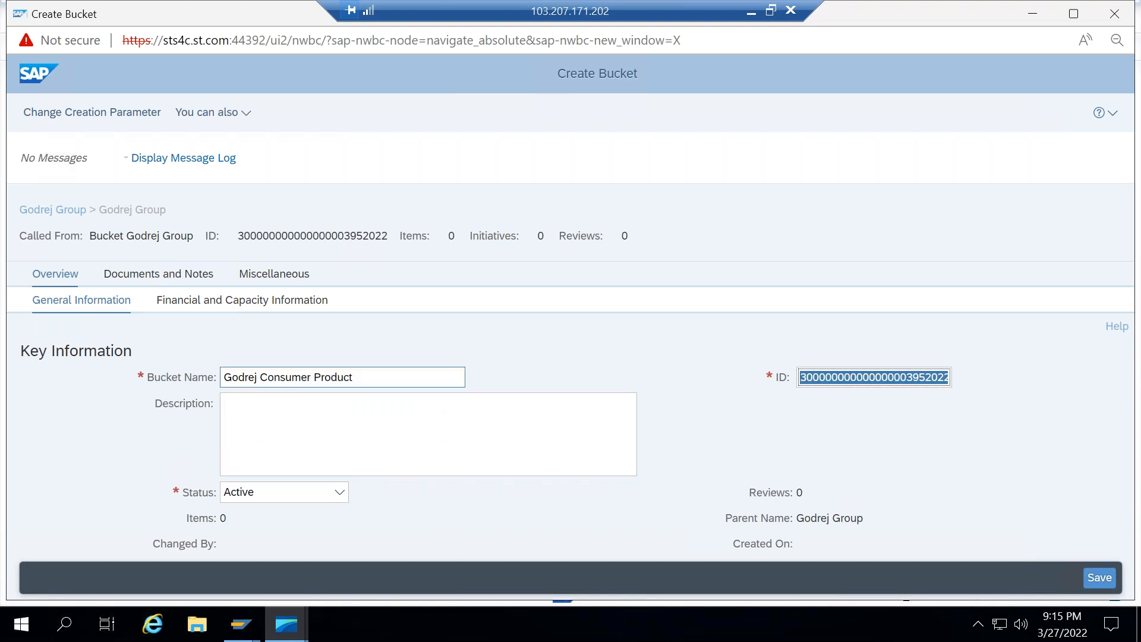
type("Codrej")
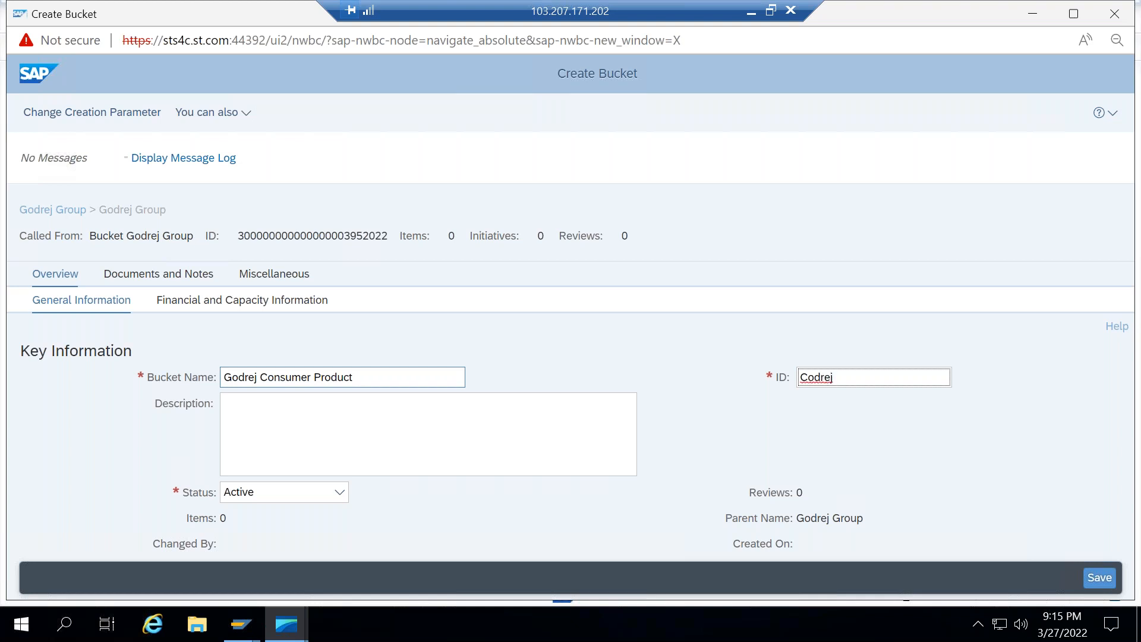
key("BackSpace")
key("BackSpace")
key("BackSpace")
key("BackSpace")
key("BackSpace")
key("BackSpace")
type("Godre")
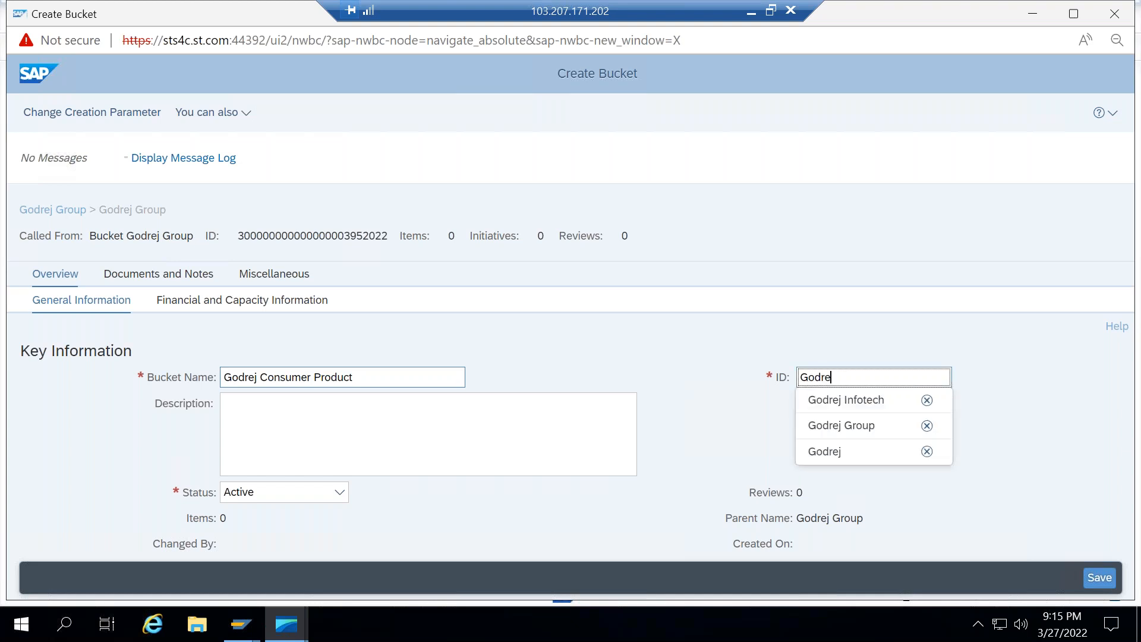
type("j Consu")
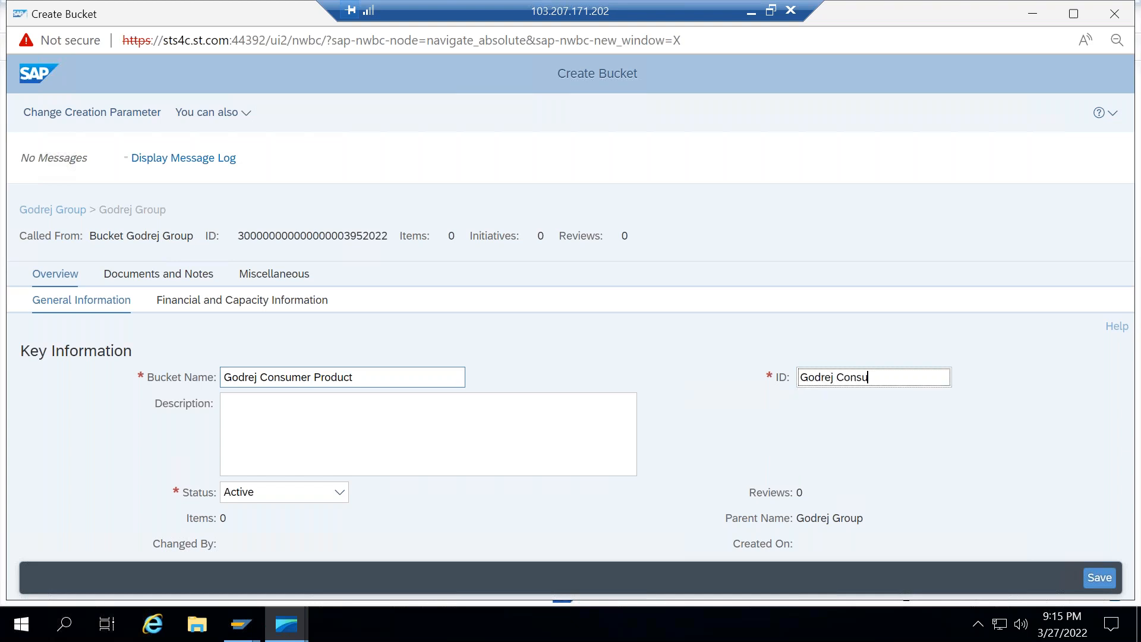
type("mer")
key("Return")
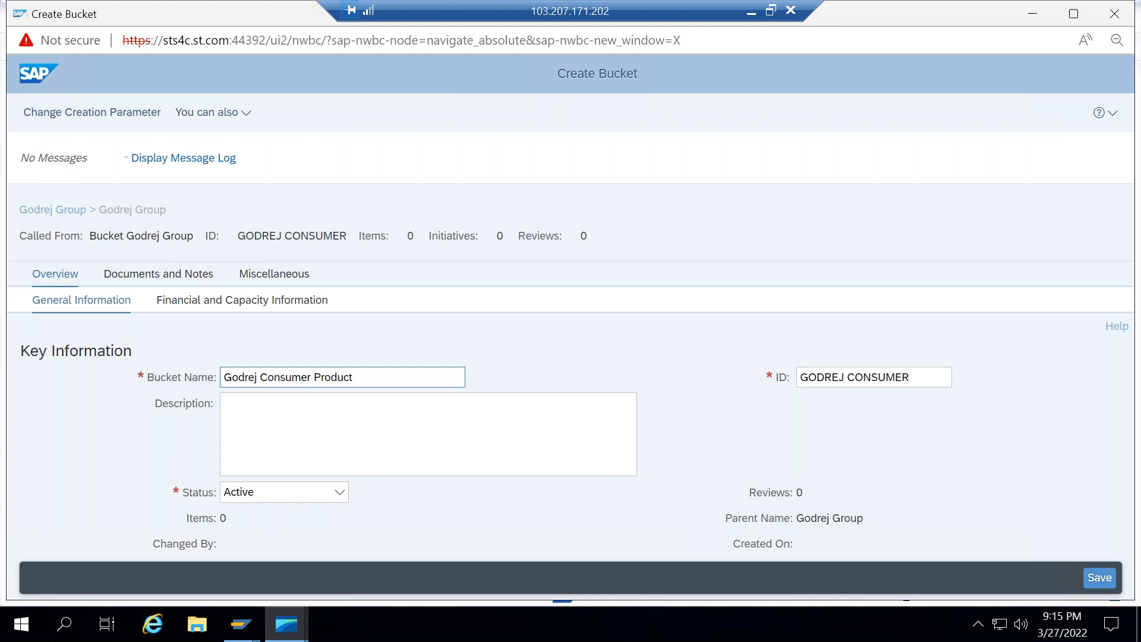
left_click(1099, 578)
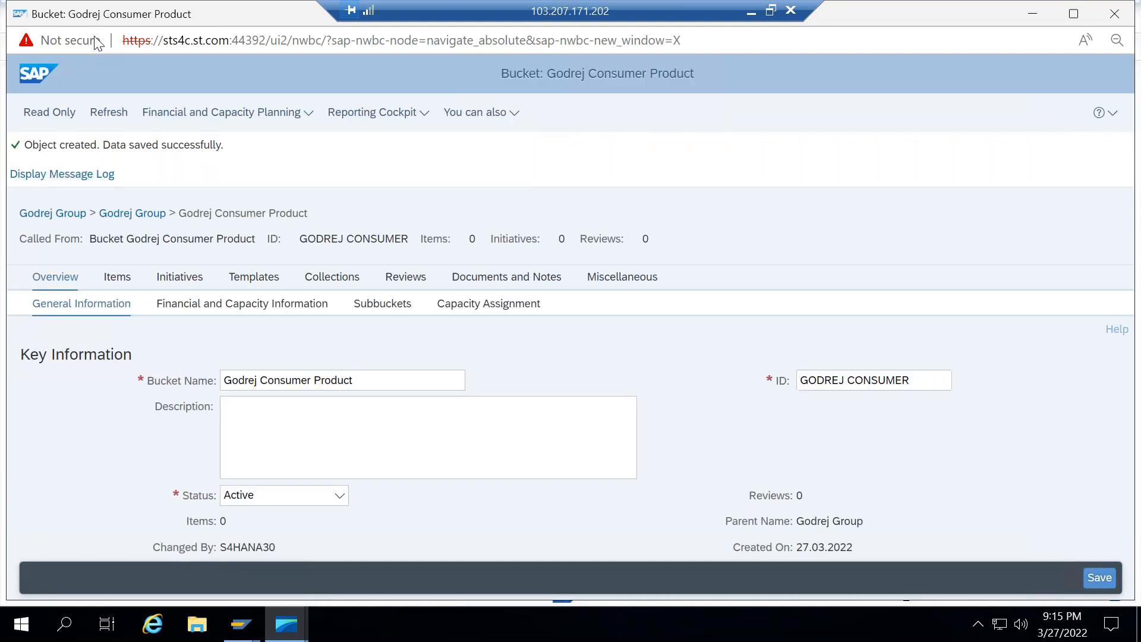
left_click(1113, 17)
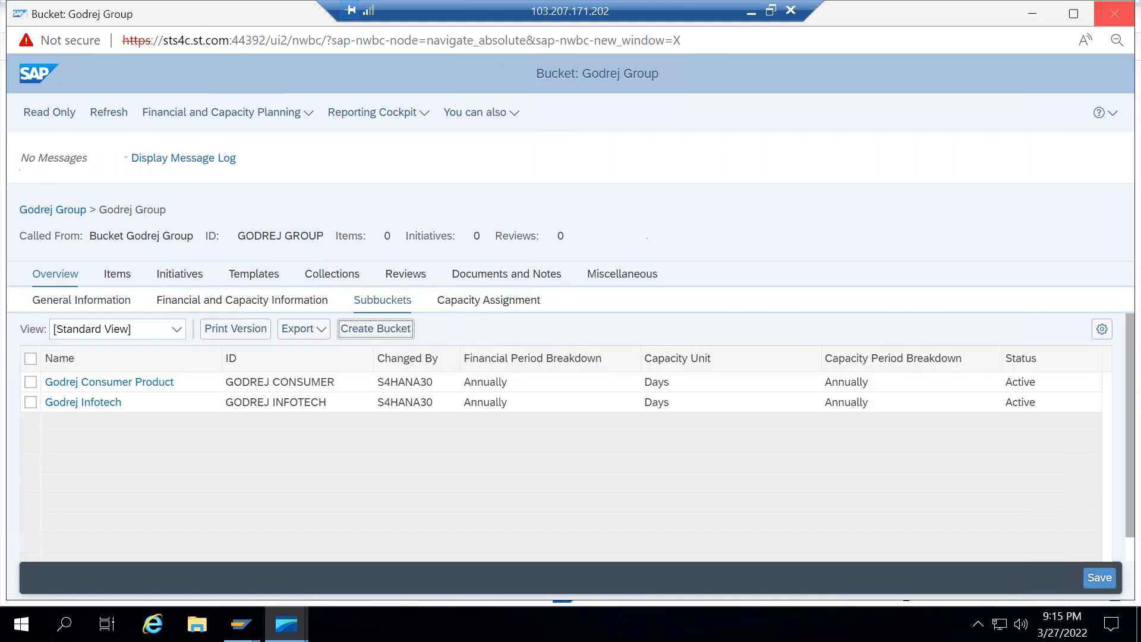
Start a third subbucket with Godrej Group as its manually selected parent and name it Godrej Properties
left_click(375, 331)
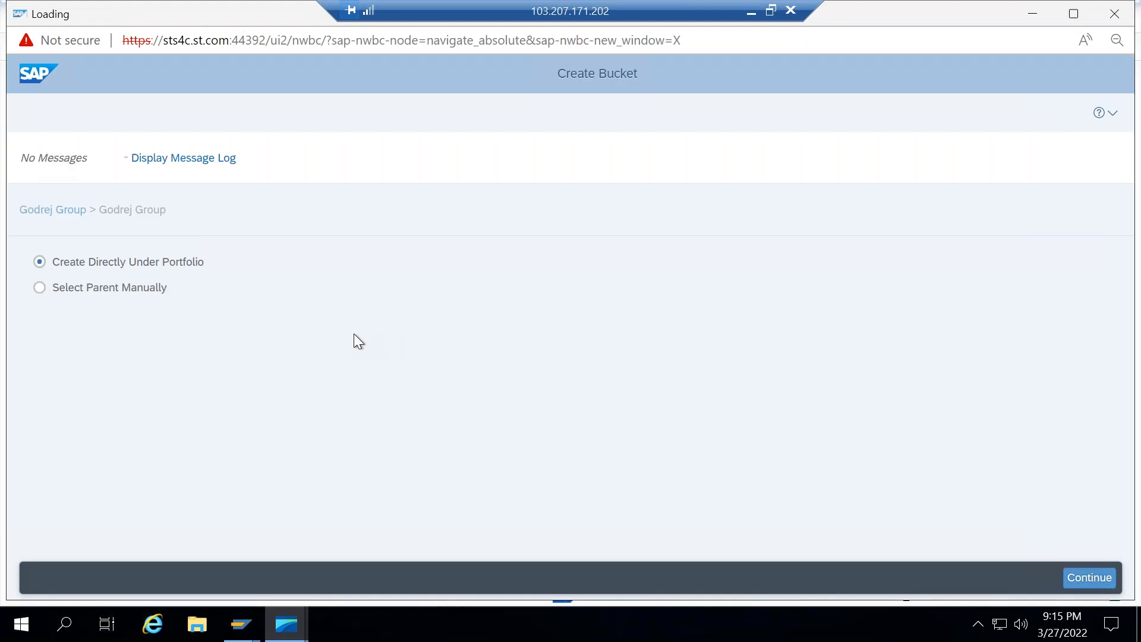
left_click(48, 288)
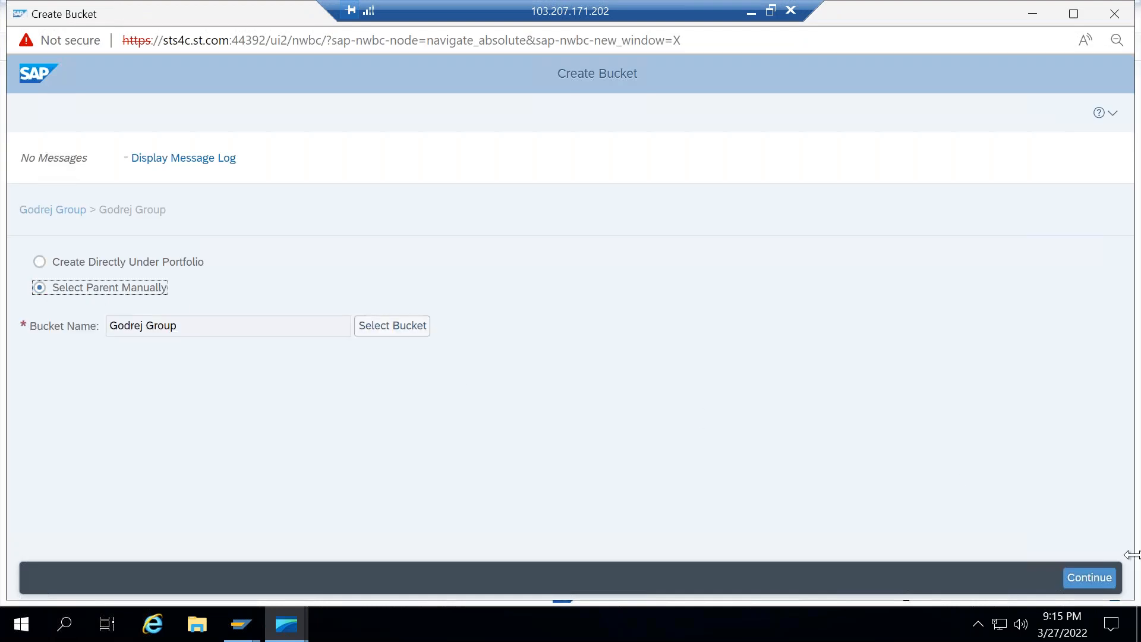
left_click(1103, 577)
left_click(381, 375)
type("God")
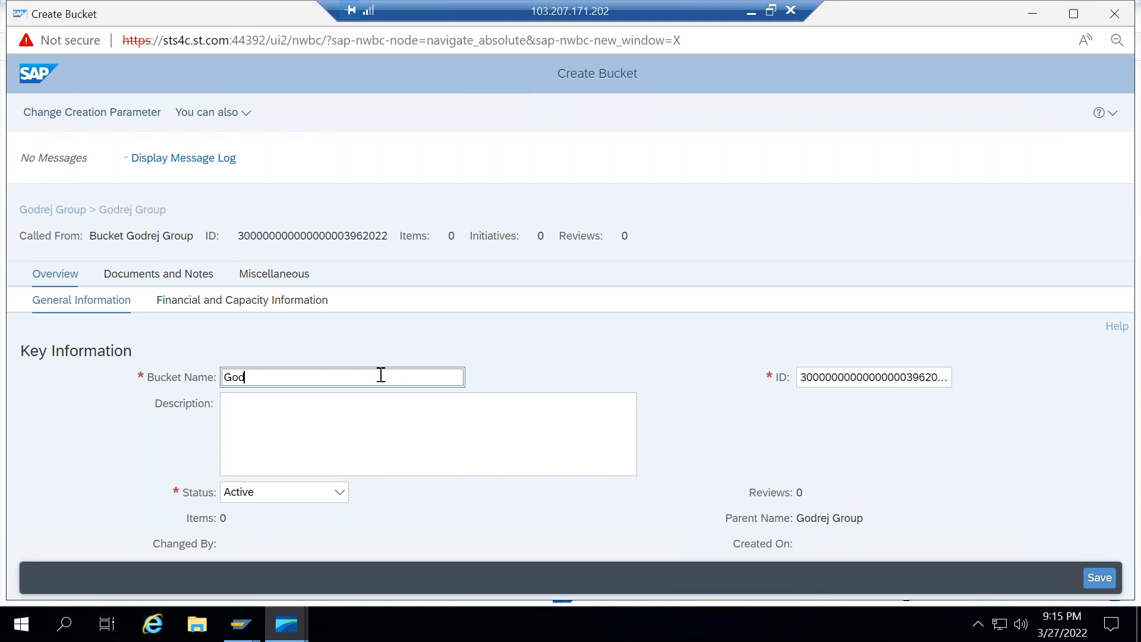
type("rej Properties")
Set the ID of the Godrej Properties subbucket to Godrej Properties, save it and close its window
key("Tab")
type("Godrej P")
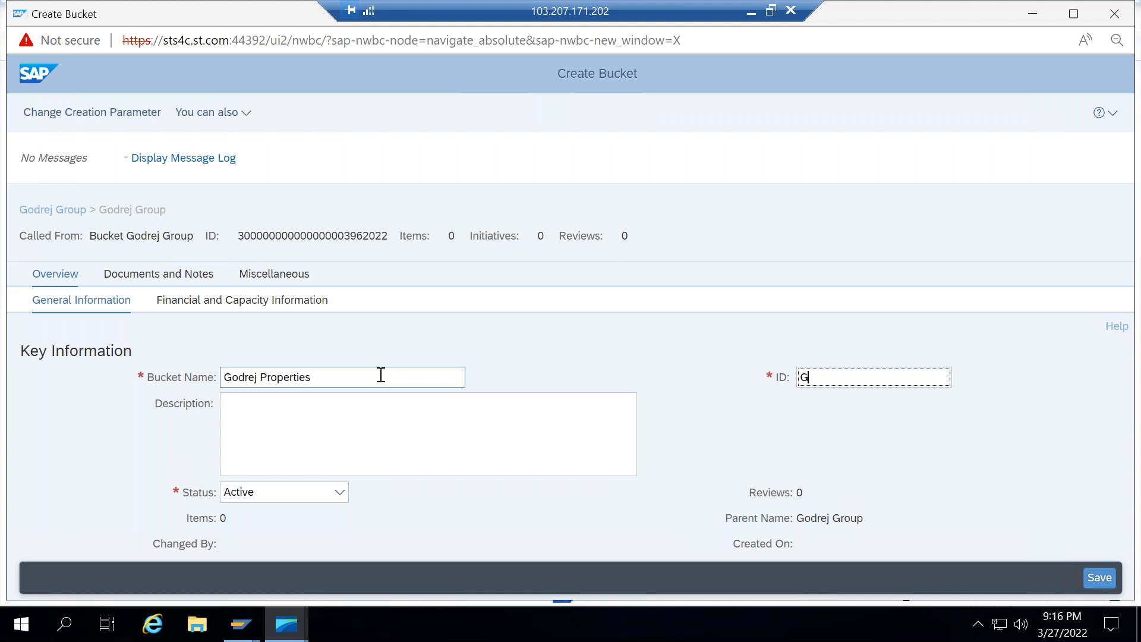
type("roperties")
left_click(1097, 579)
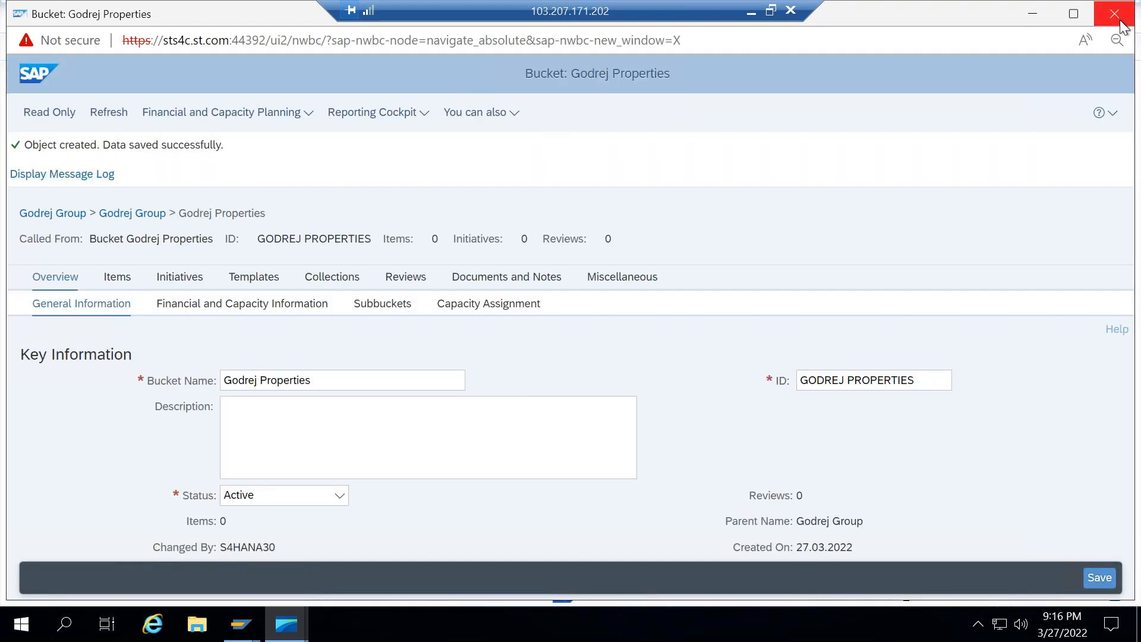
left_click(1115, 13)
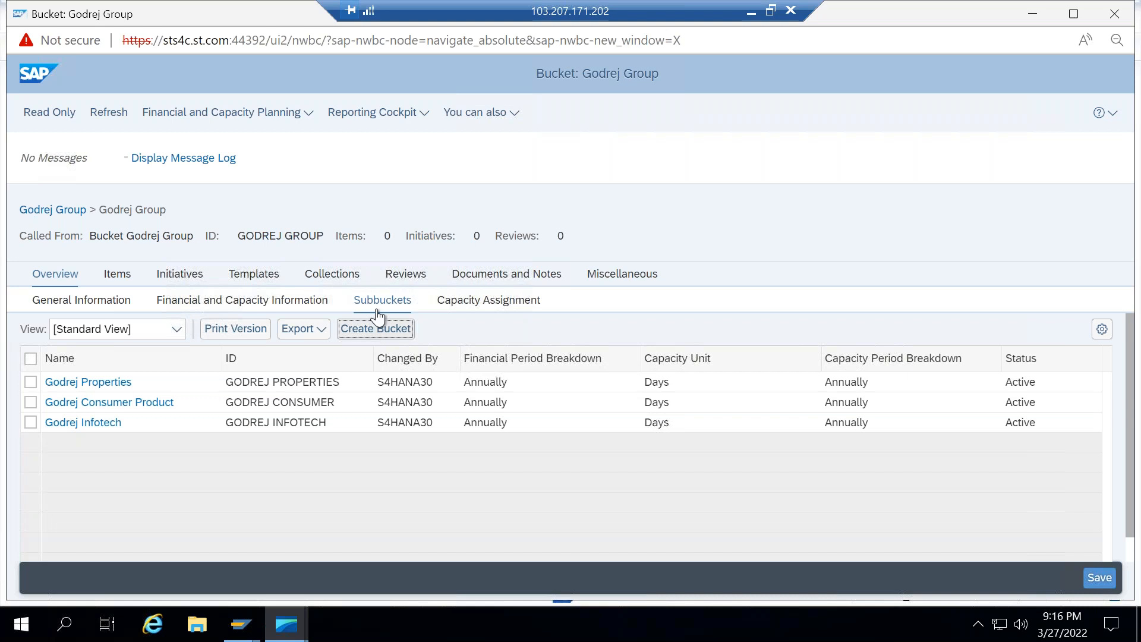
Close the Godrej Group bucket window and refresh the portfolio's list of buckets
left_click(372, 308)
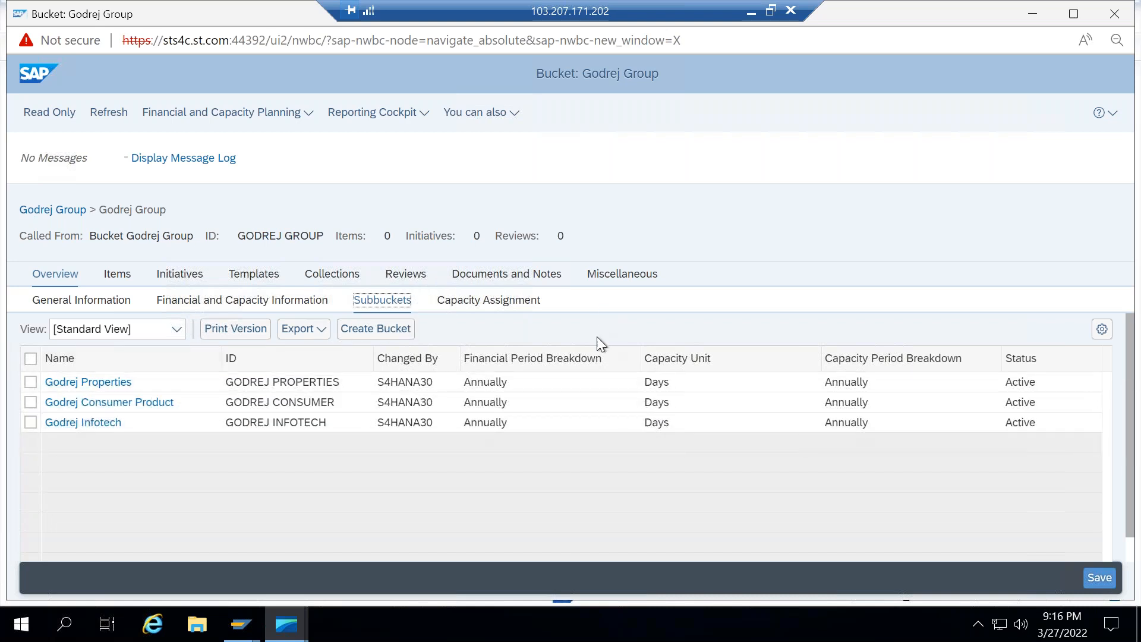
left_click(1114, 14)
left_click(725, 134)
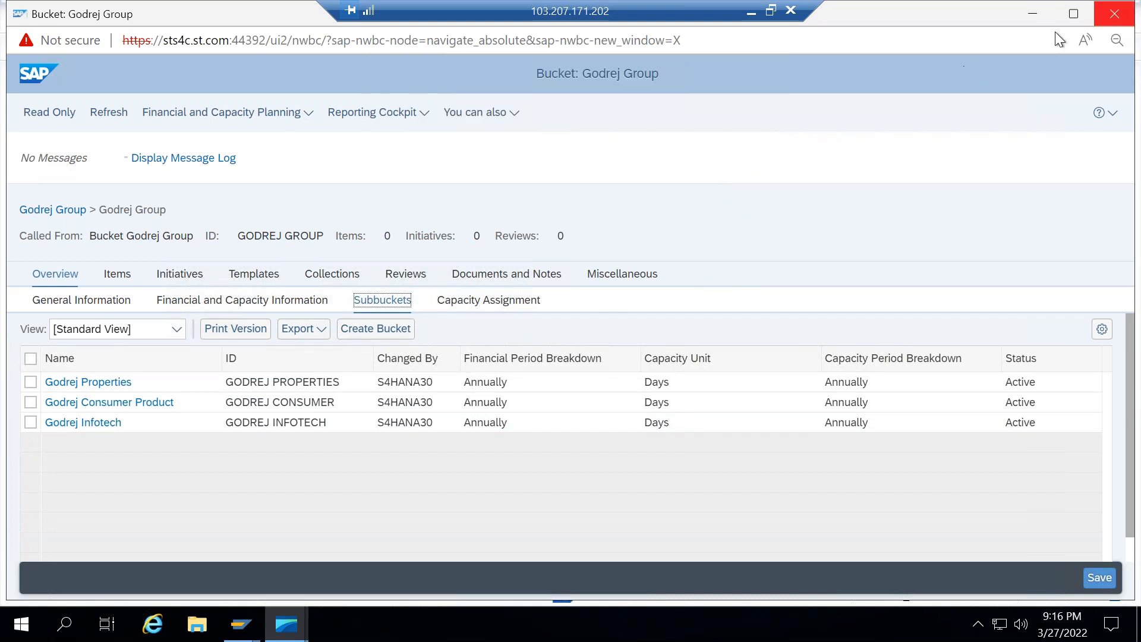
double_click(967, 26)
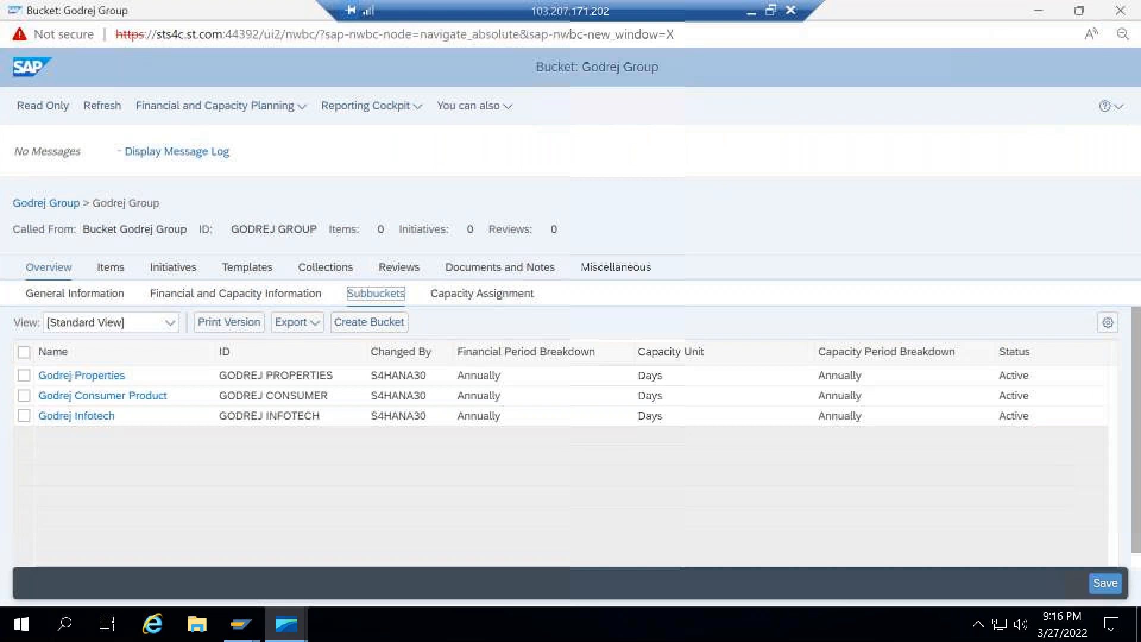
left_click(1018, 35)
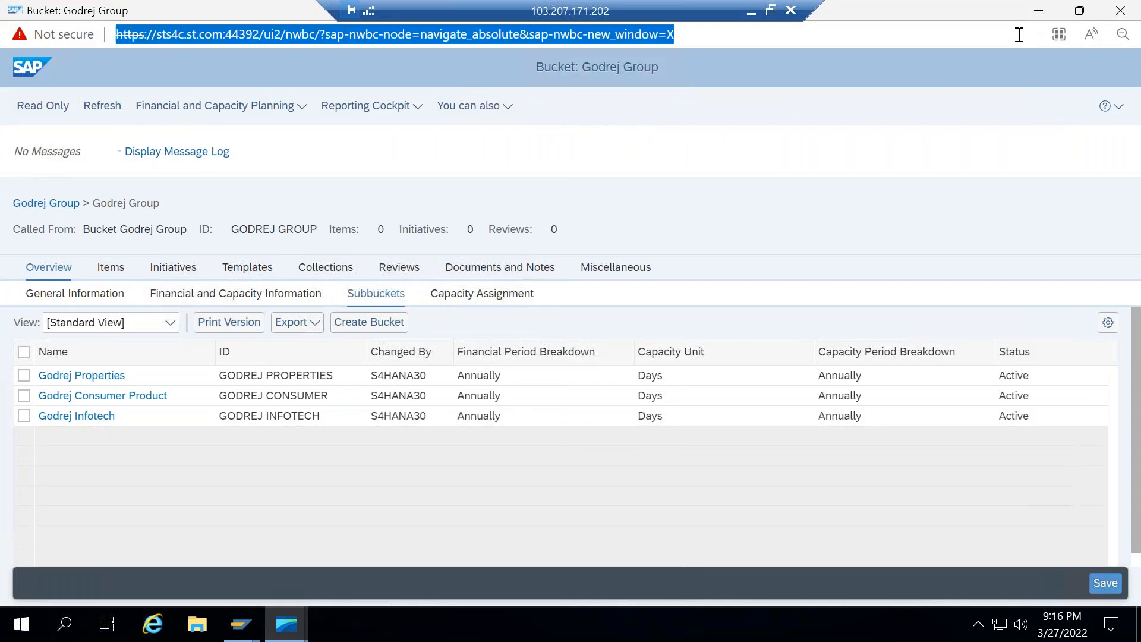
left_click(1120, 10)
left_click(660, 161)
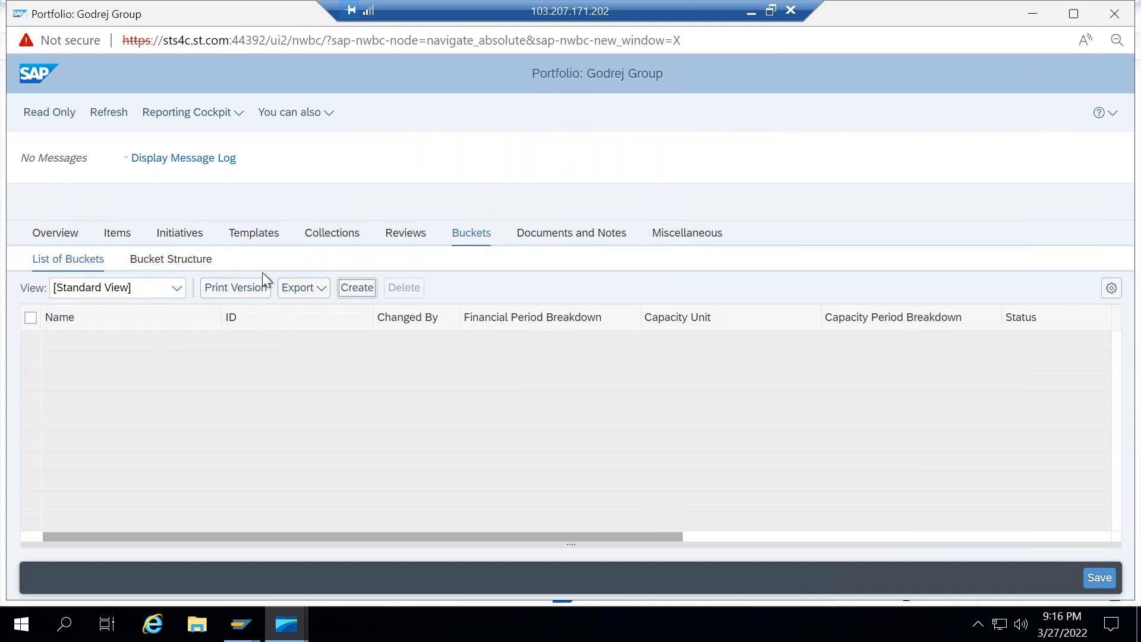
left_click(107, 112)
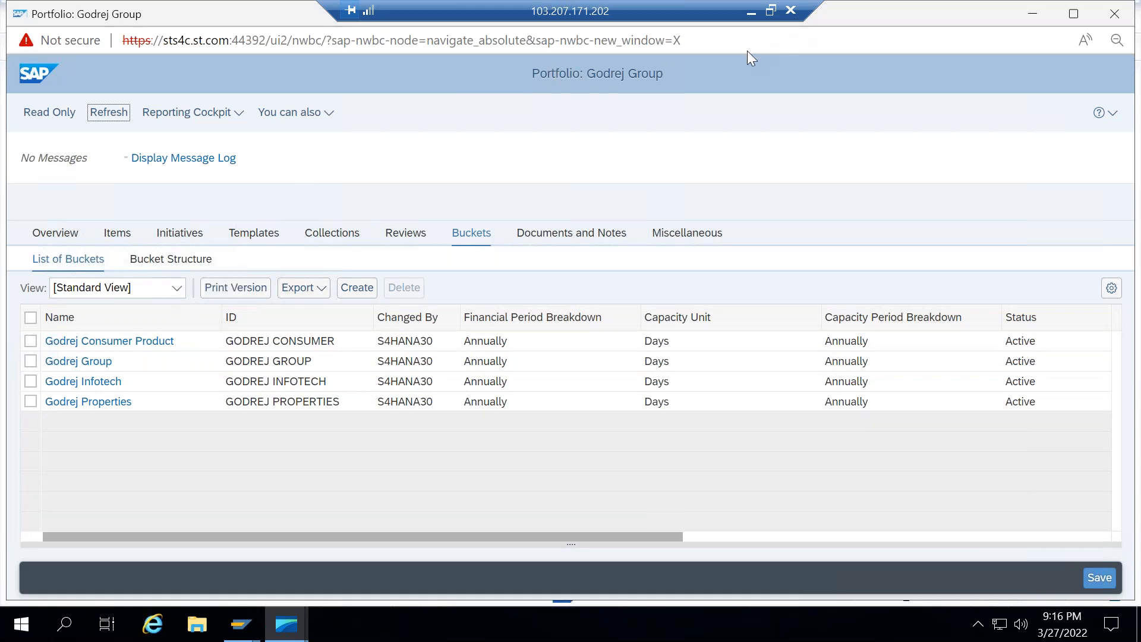
Examine the subbuckets under Godrej Group in the portfolio's bucket structure and close the portfolio window
left_click_drag(626, 90, 525, 91)
left_click(184, 259)
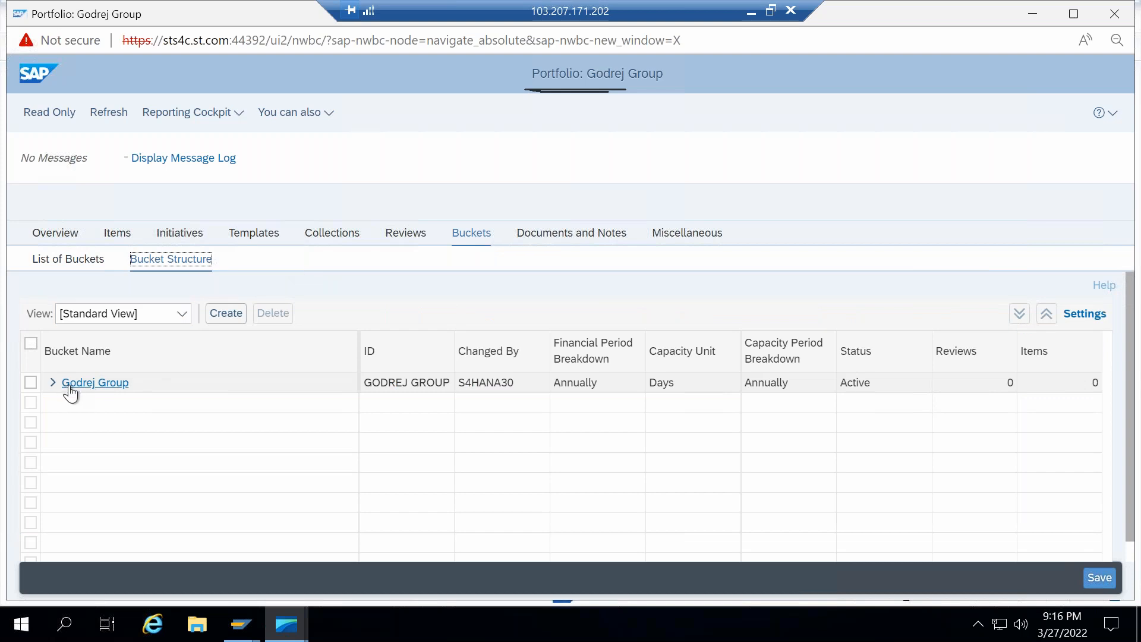
left_click(53, 382)
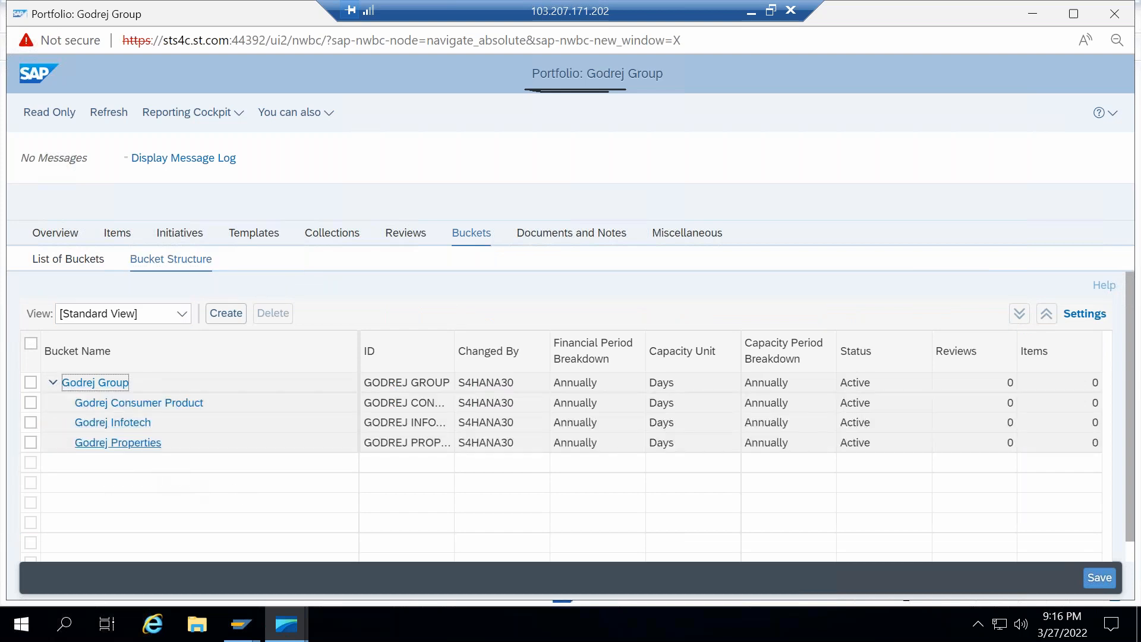
left_click(1115, 16)
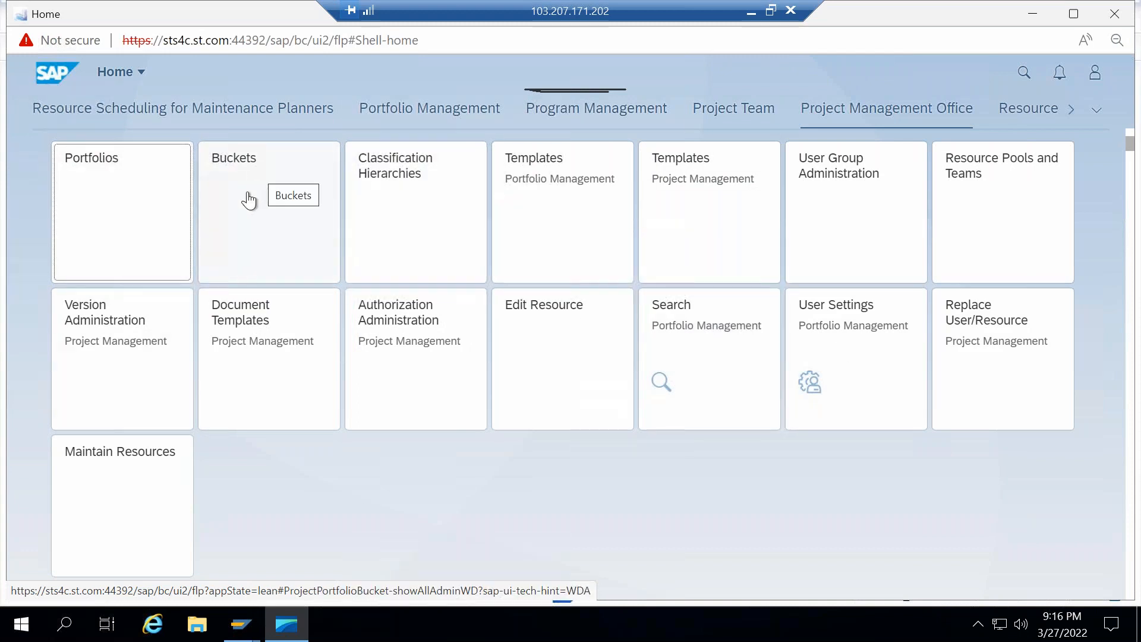
In the Buckets overview, switch to the Godrej Group portfolio as the default and expand its Godrej Group bucket
left_click(247, 199)
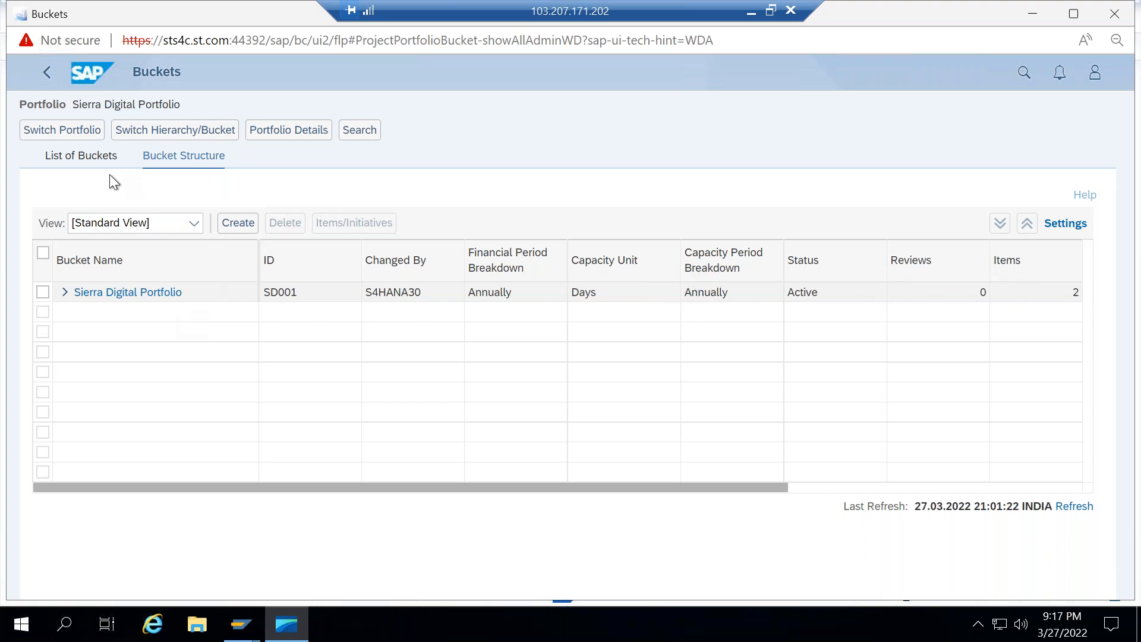
left_click(73, 129)
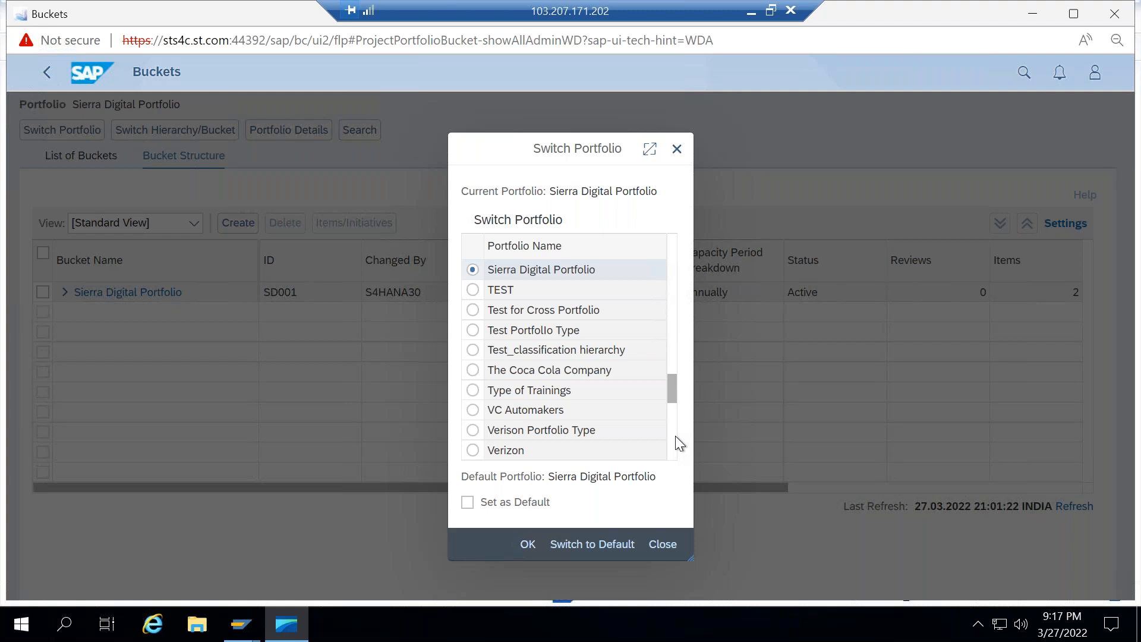
left_click_drag(673, 394, 652, 246)
scroll(646, 323, "down", 5)
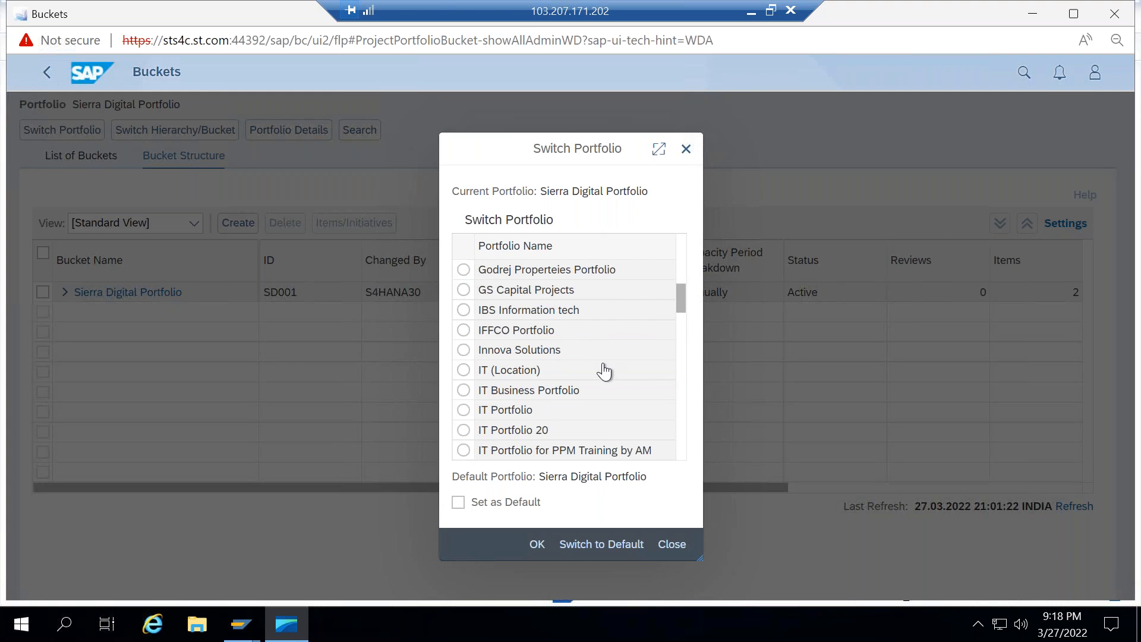
scroll(609, 370, "up", 1)
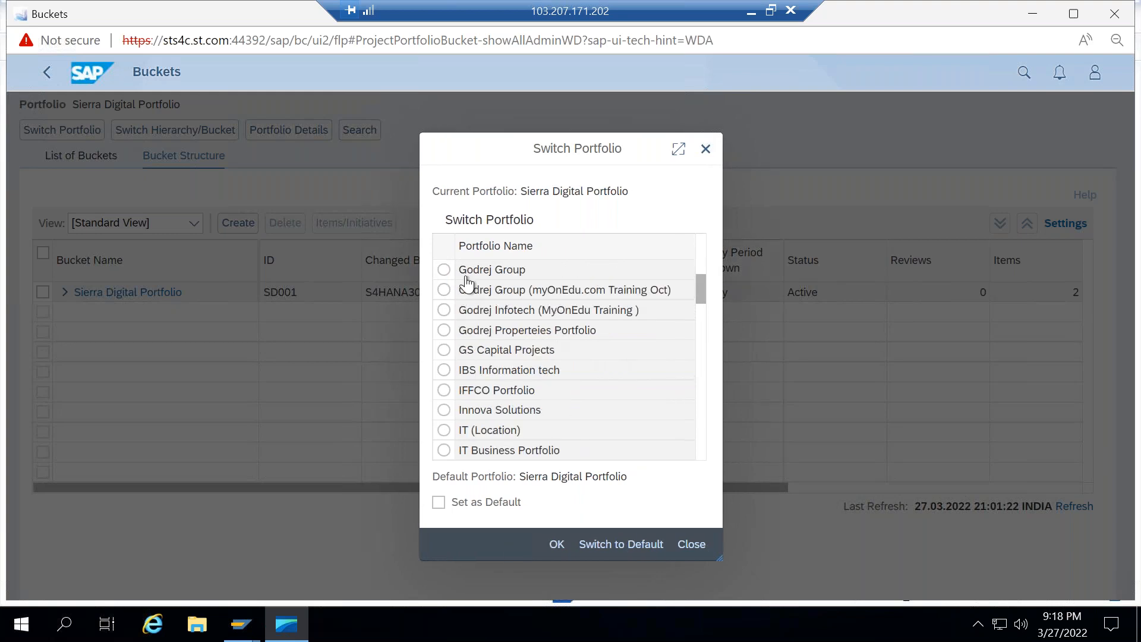
left_click(444, 269)
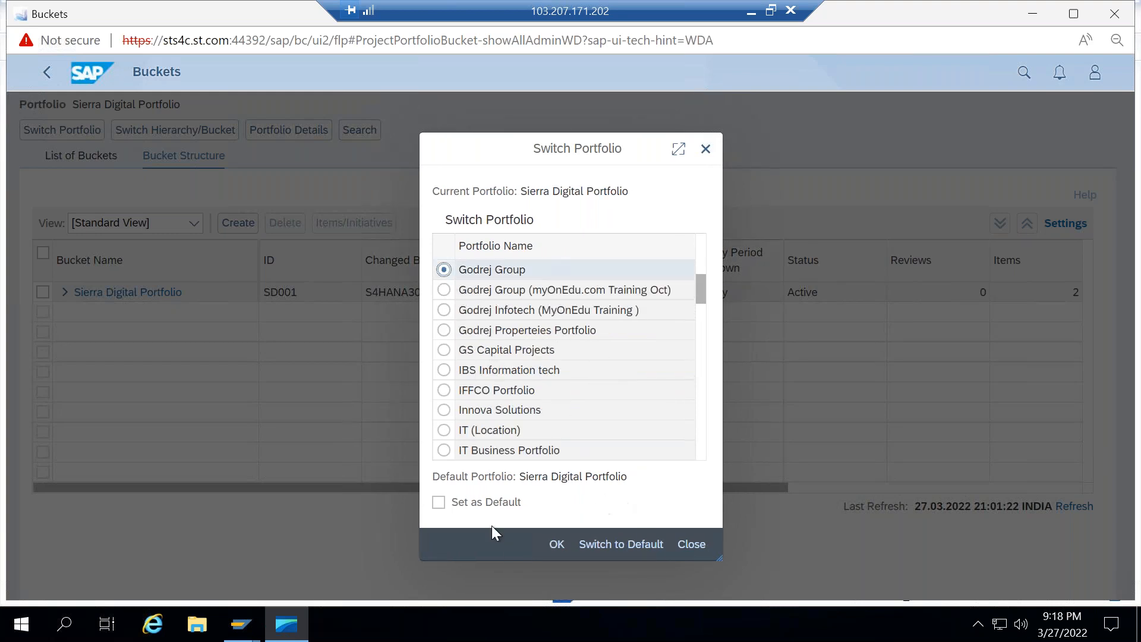
left_click(439, 503)
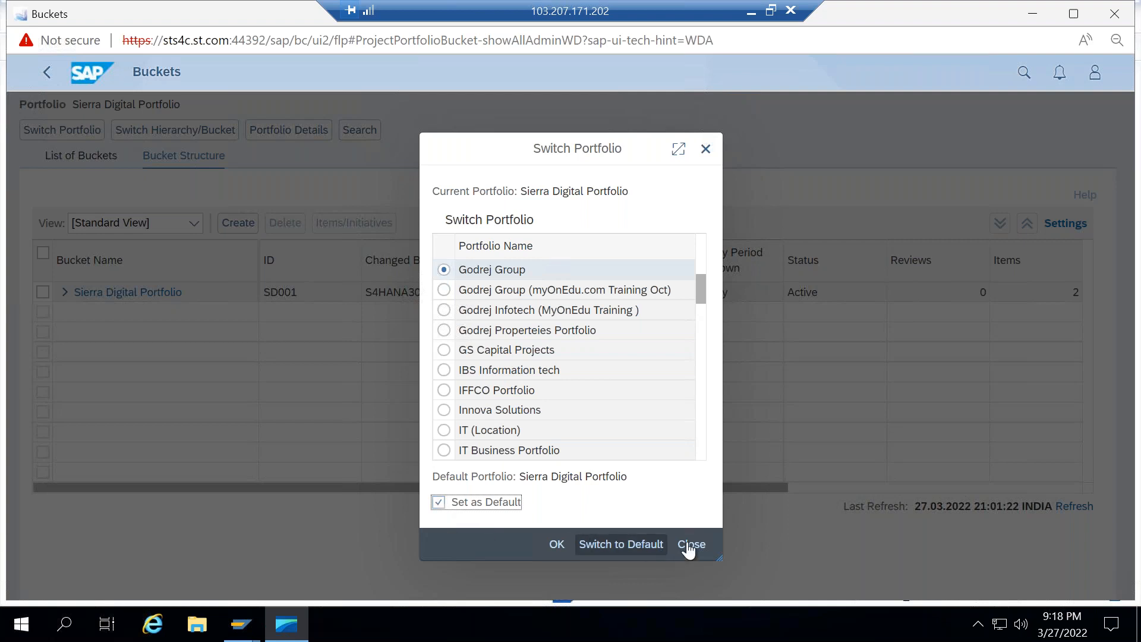
left_click(555, 537)
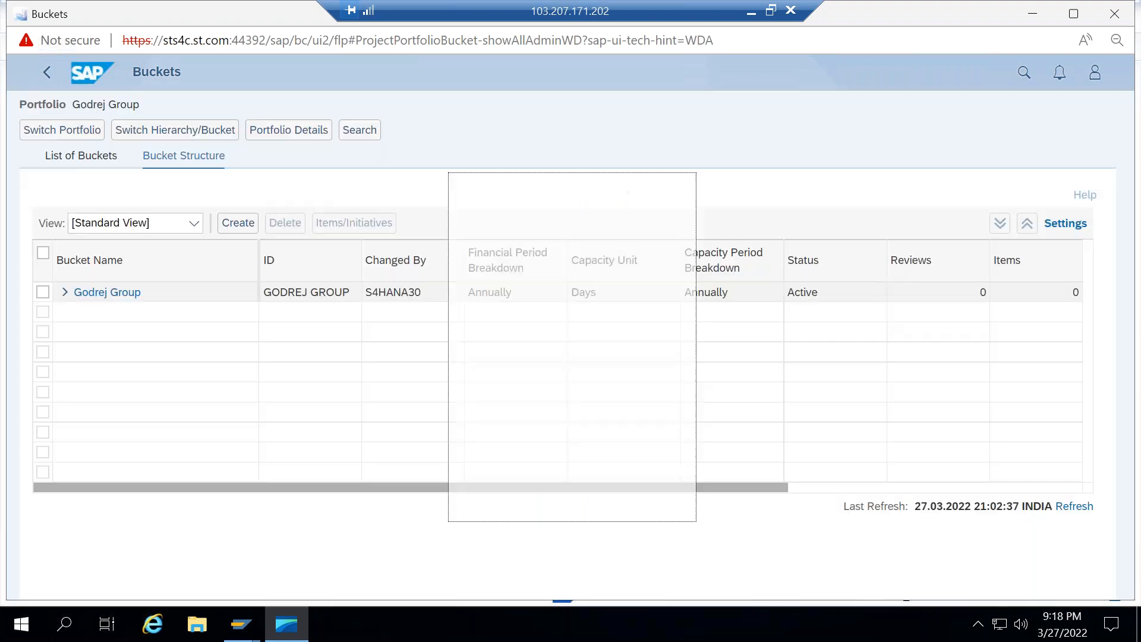
left_click(64, 292)
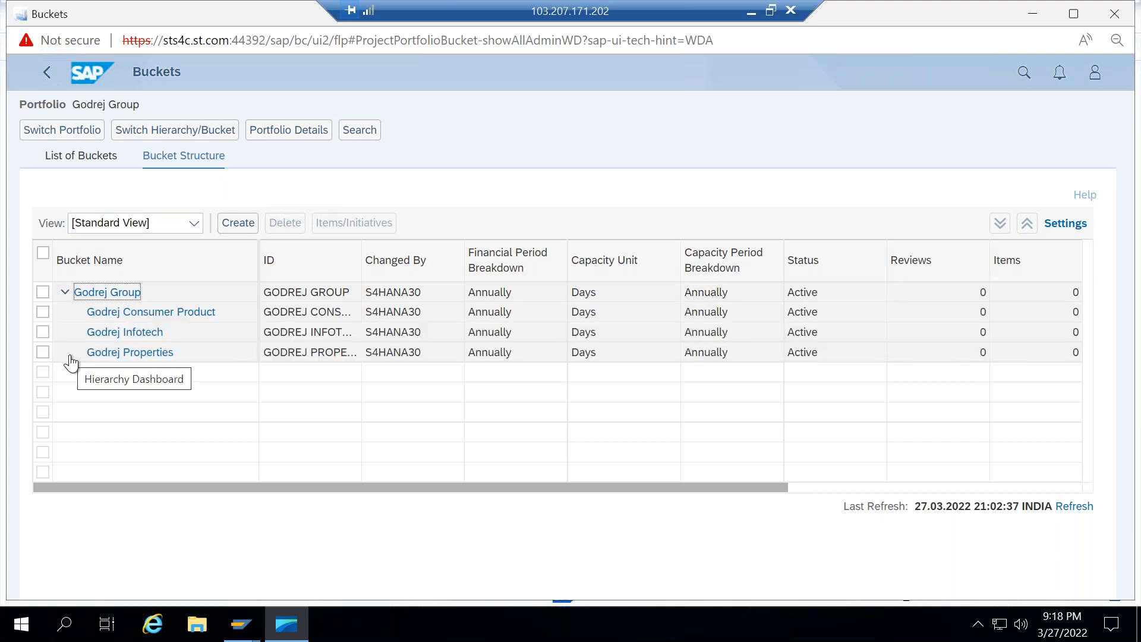